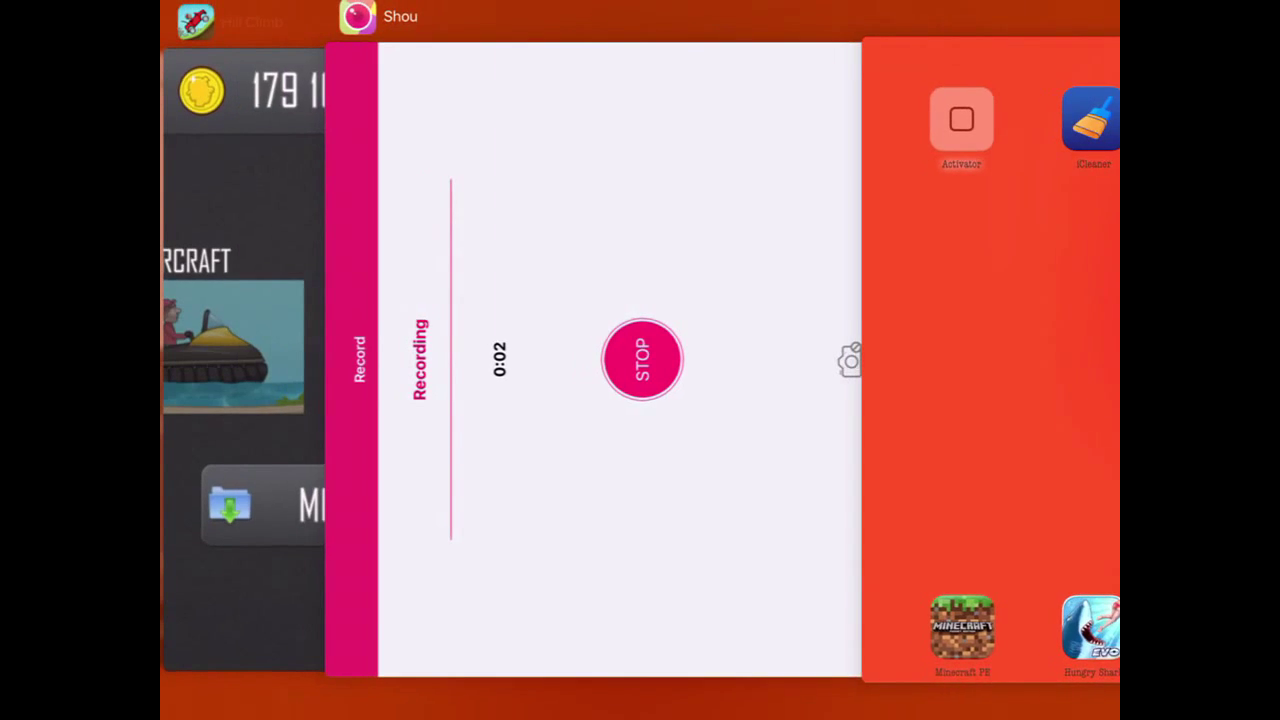
- Dismiss the app switcher and swipe to the home screen page holding the games
left_click_drag(400, 360, 850, 360)
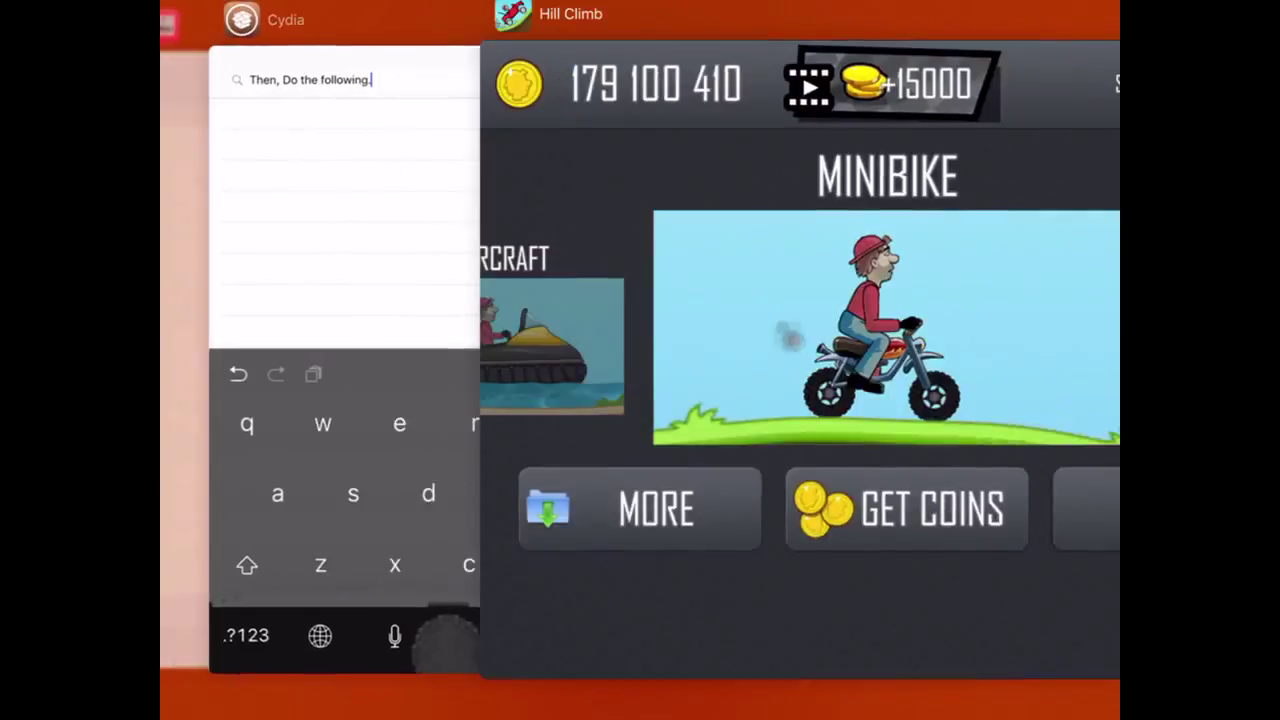
key("super")
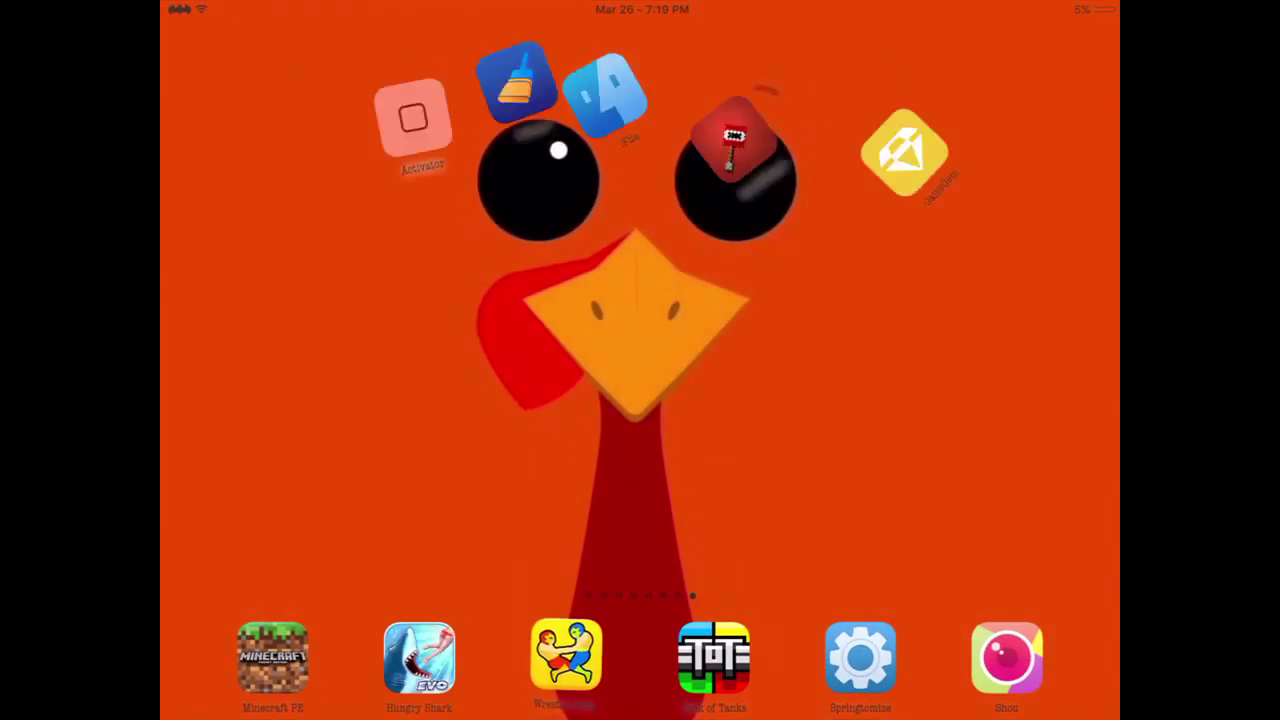
left_click_drag(900, 360, 400, 360)
left_click_drag(900, 360, 400, 360)
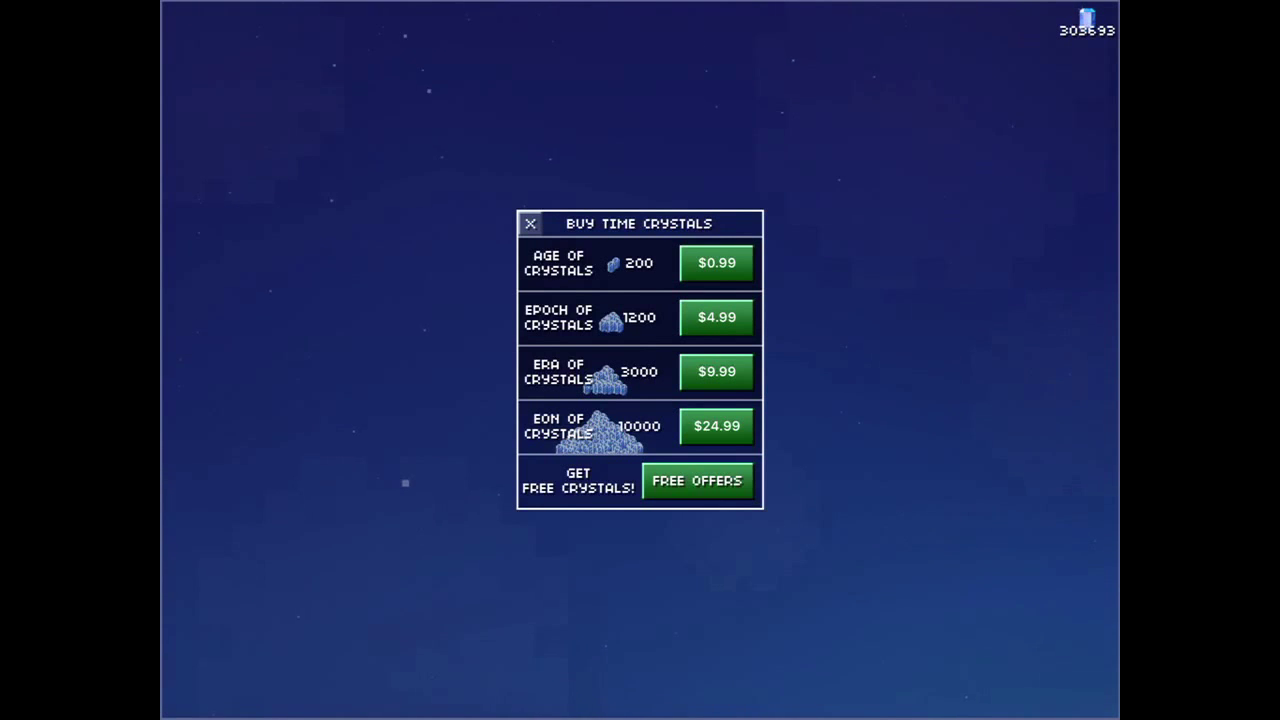
- Buy the 10,000 time crystals pack and choose a server world on the Create World screen
left_click(716, 425)
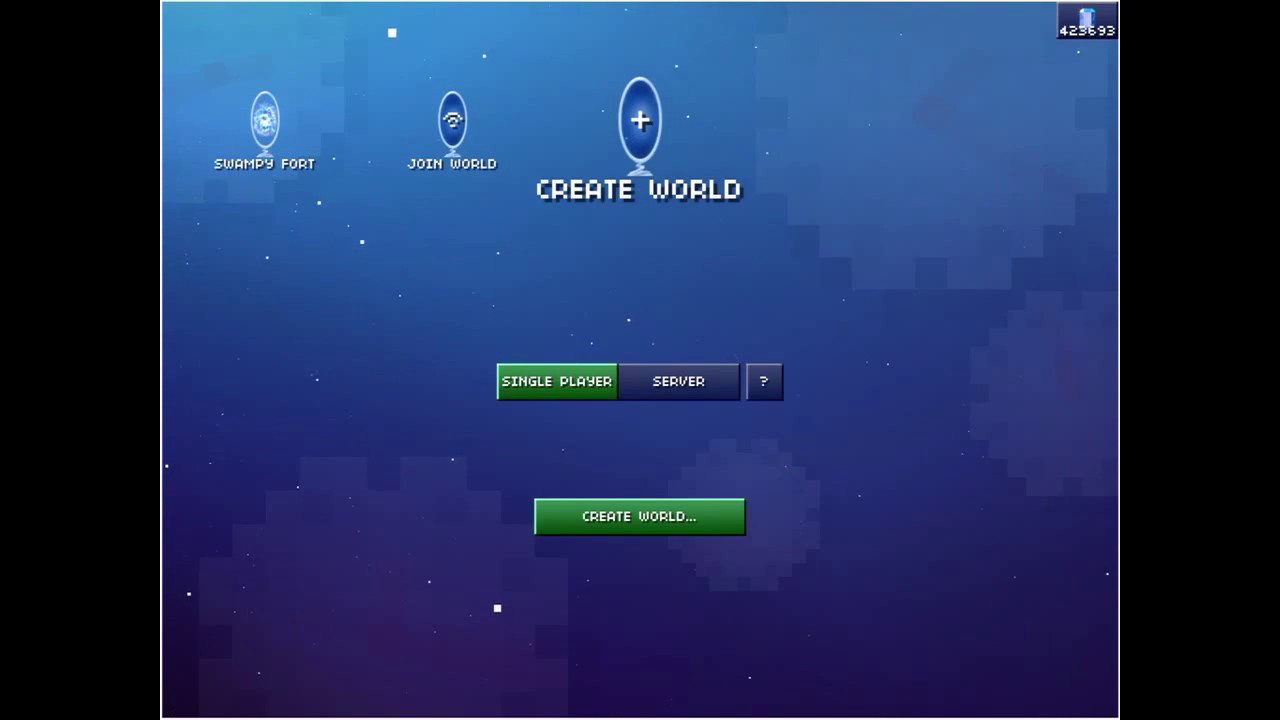
left_click(678, 381)
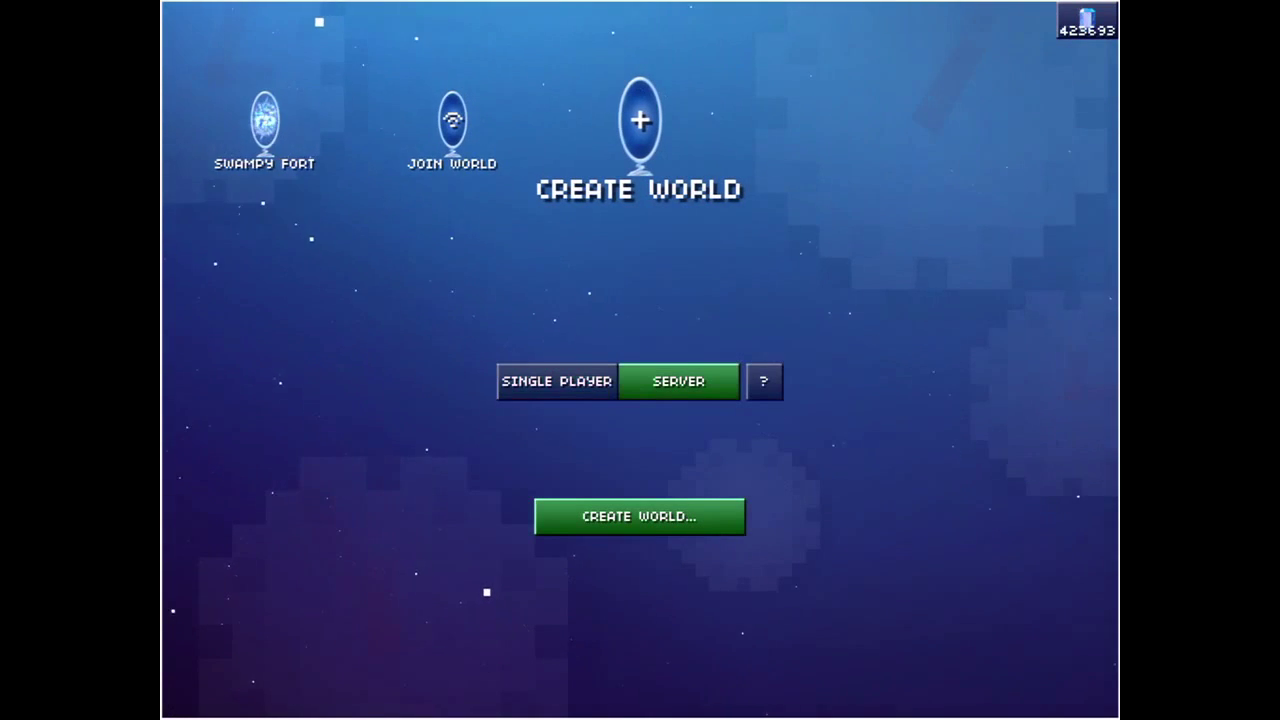
- Start the new world settings form and set the world size to 16x
left_click(639, 516)
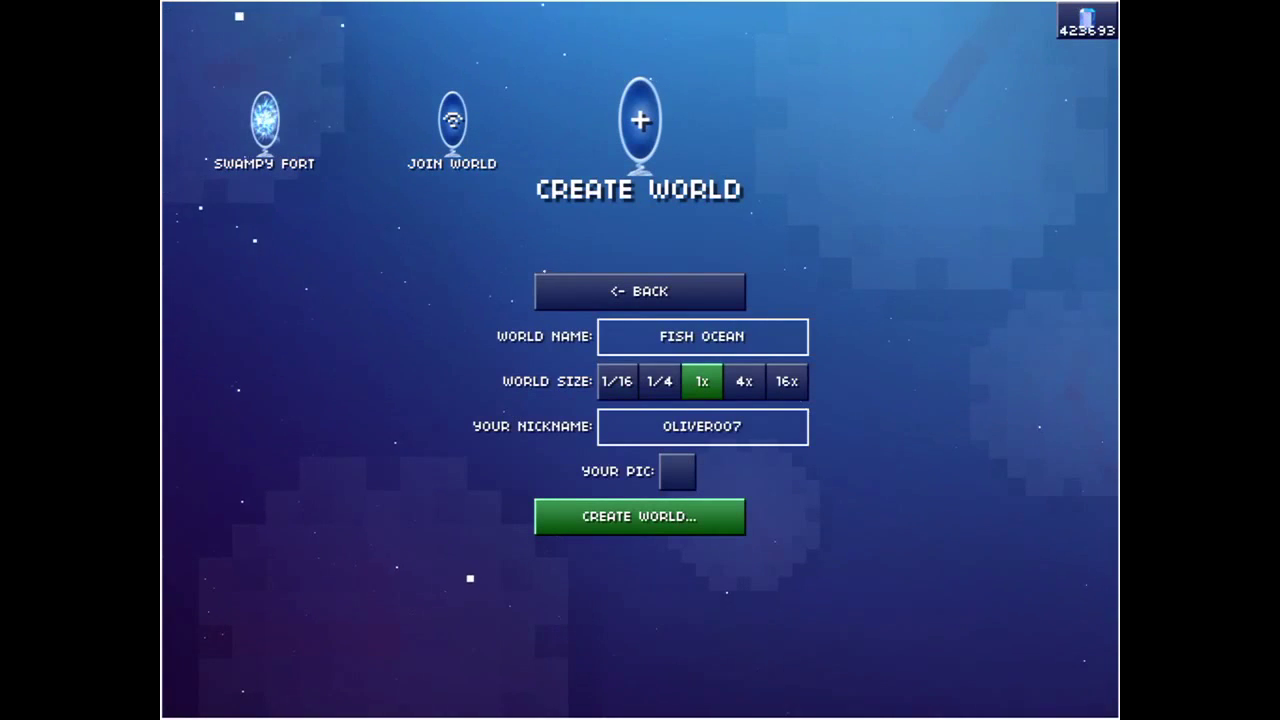
left_click(787, 381)
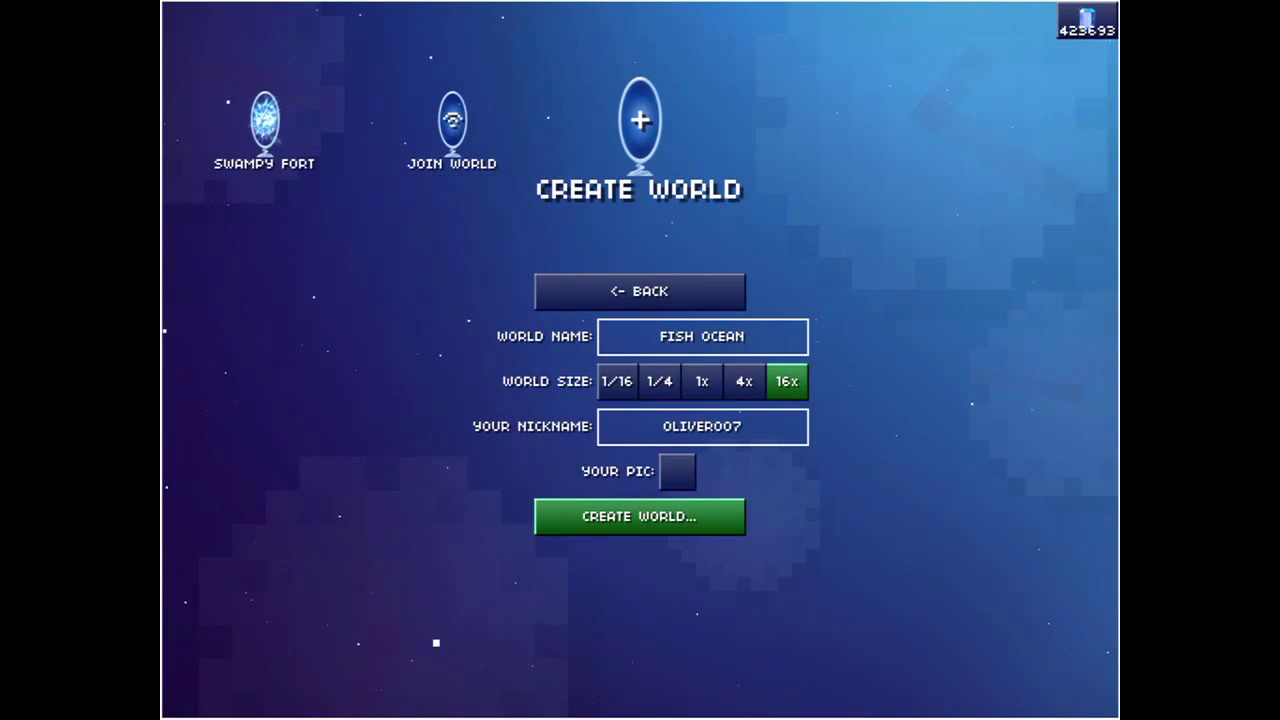
- Replace the player nickname with LOLOLOLOOLOLLL
left_click(702, 426)
left_click(1077, 433)
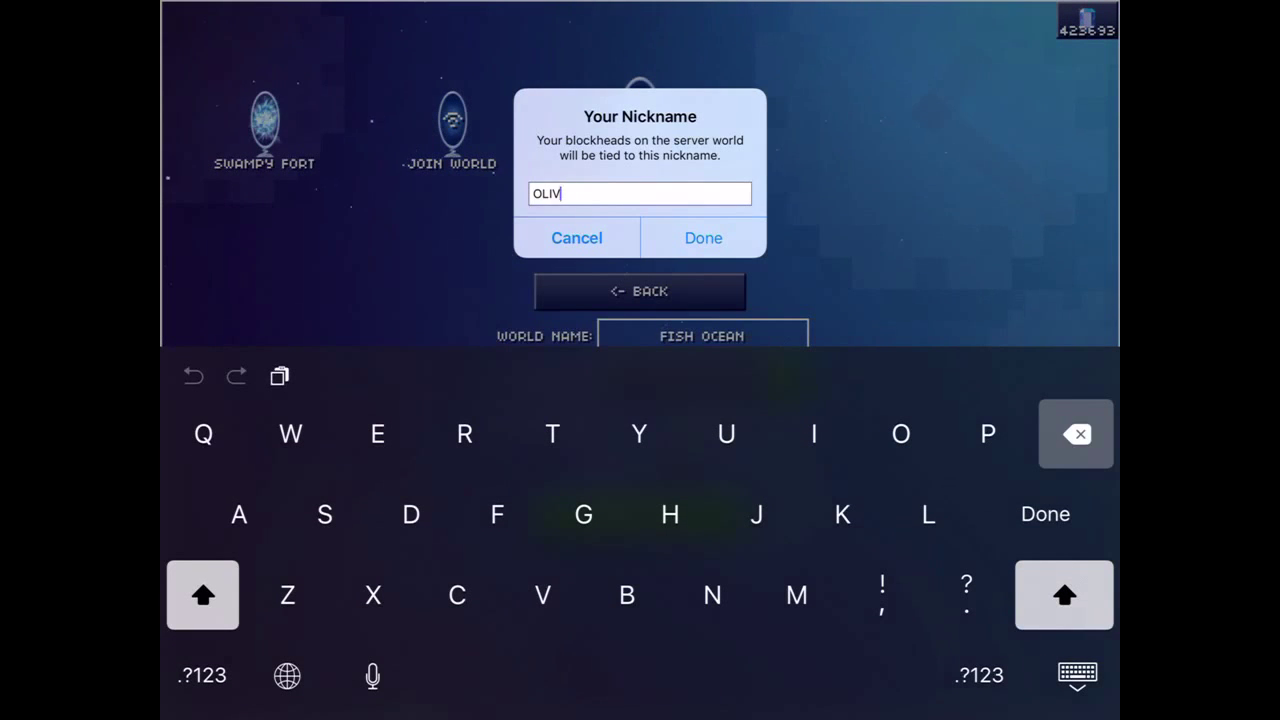
left_click(1077, 433)
type("LOL")
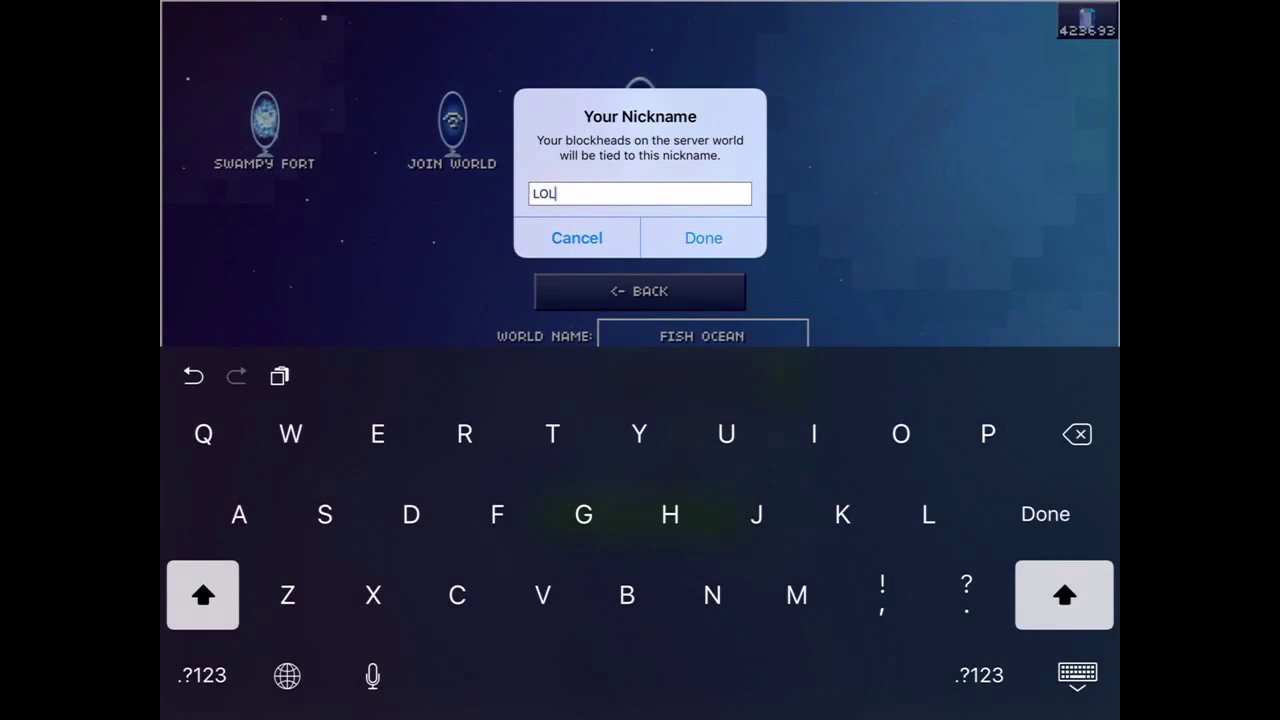
type("OLOLOOLOLLL")
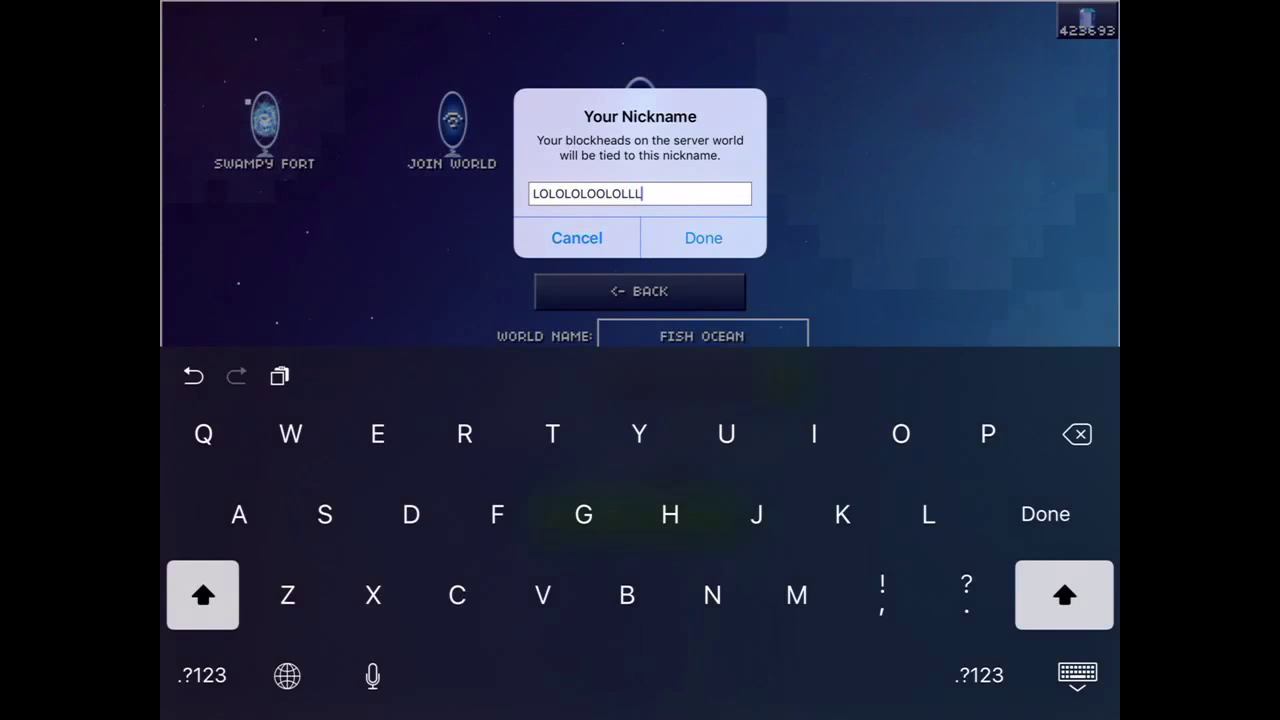
left_click(1045, 513)
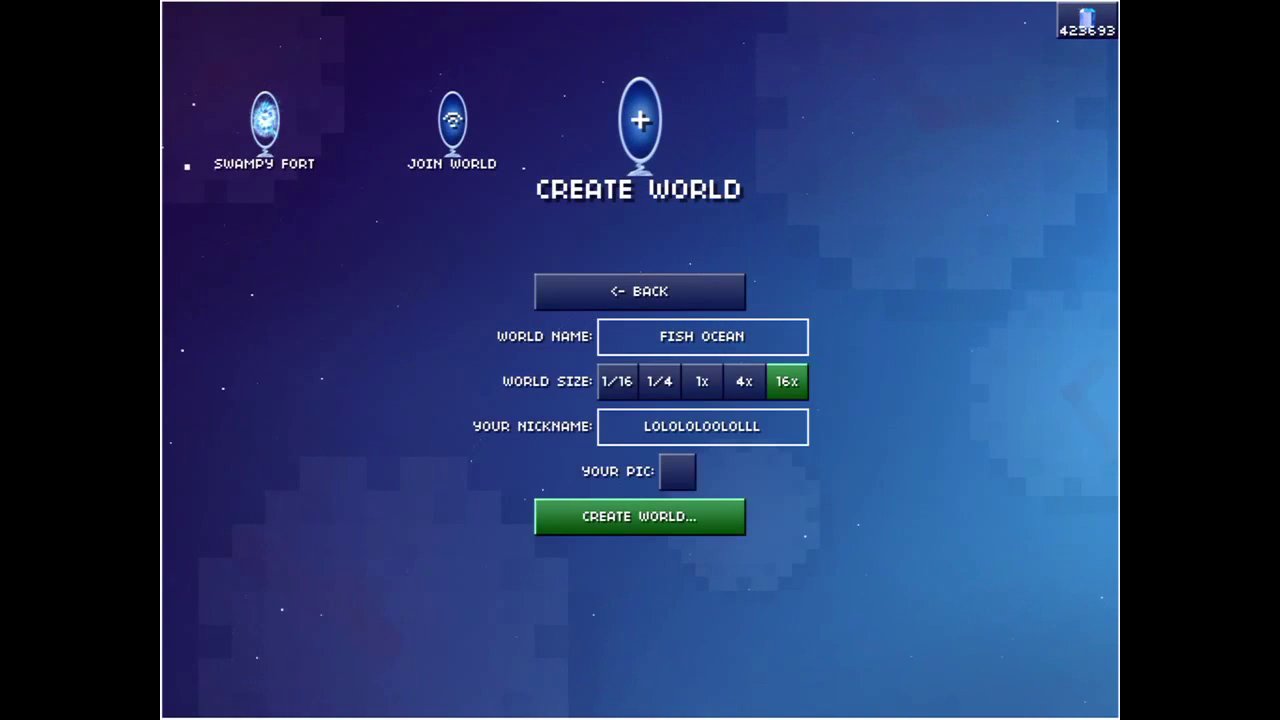
- Rename the world to LOLOL
left_click(702, 336)
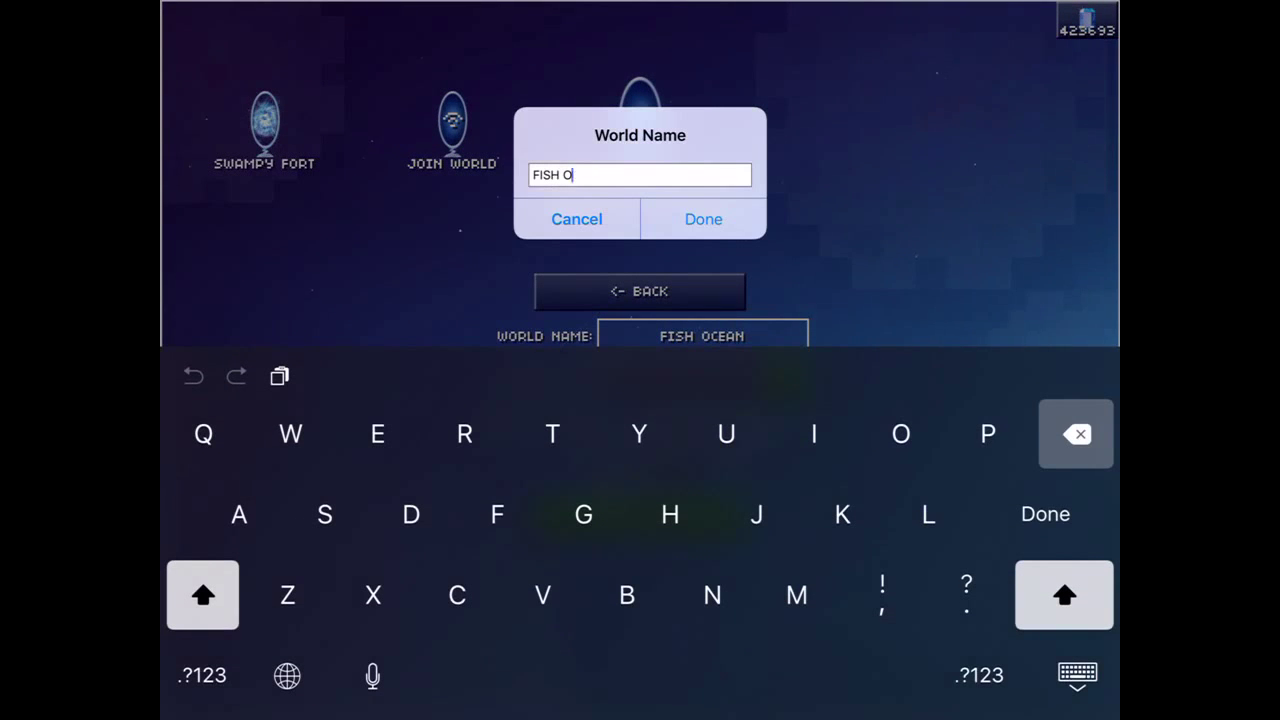
key("BackSpace")
type("LOLOL")
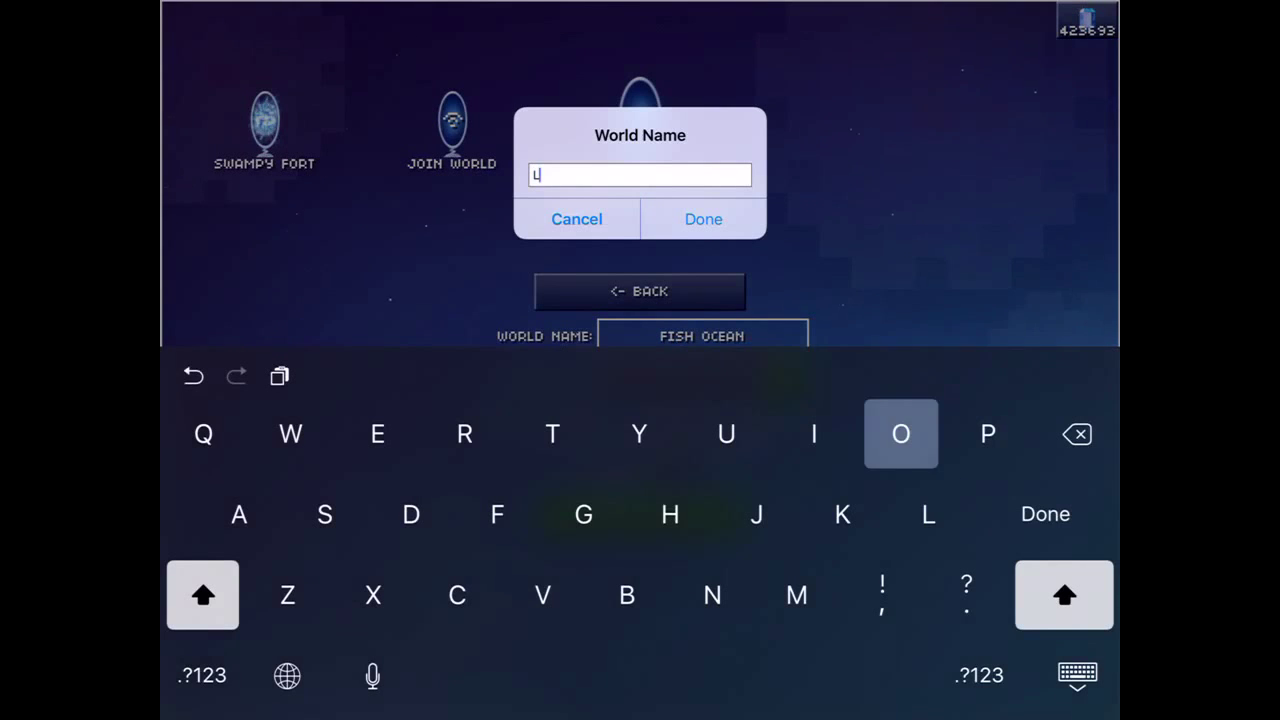
left_click(703, 219)
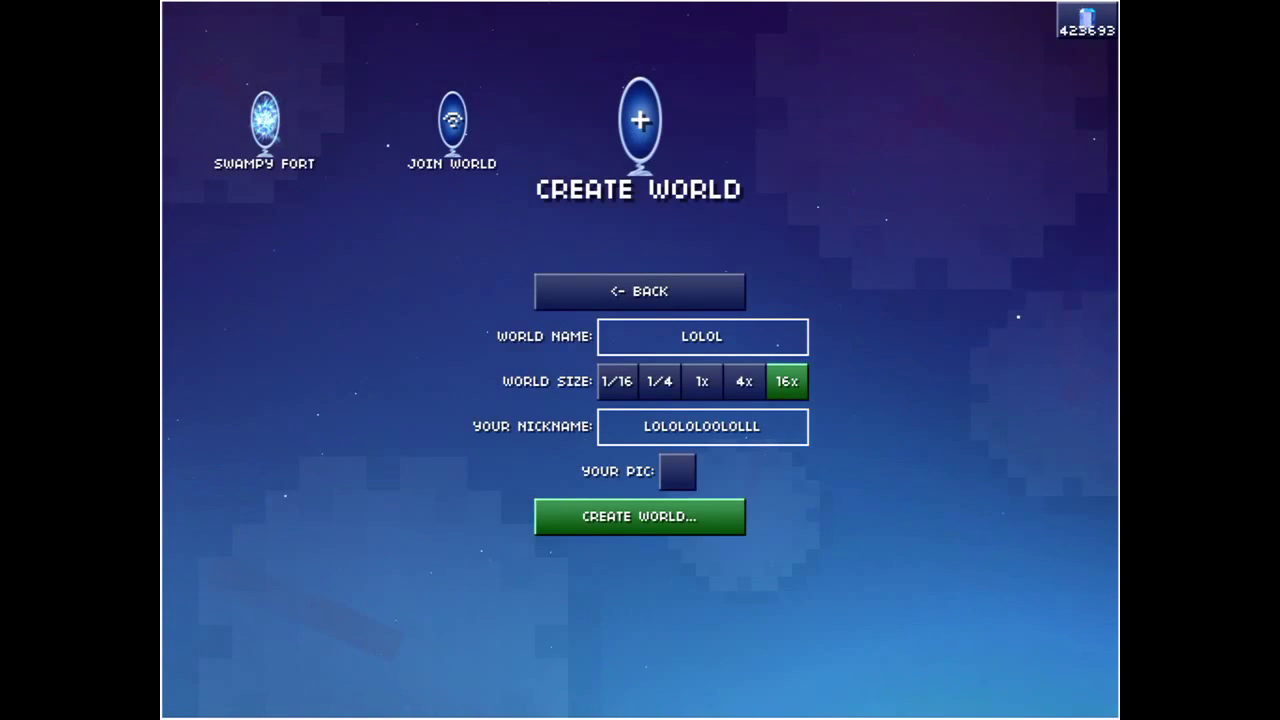
- Choose custom rules for the world and continue to the privacy and credit options
left_click(639, 516)
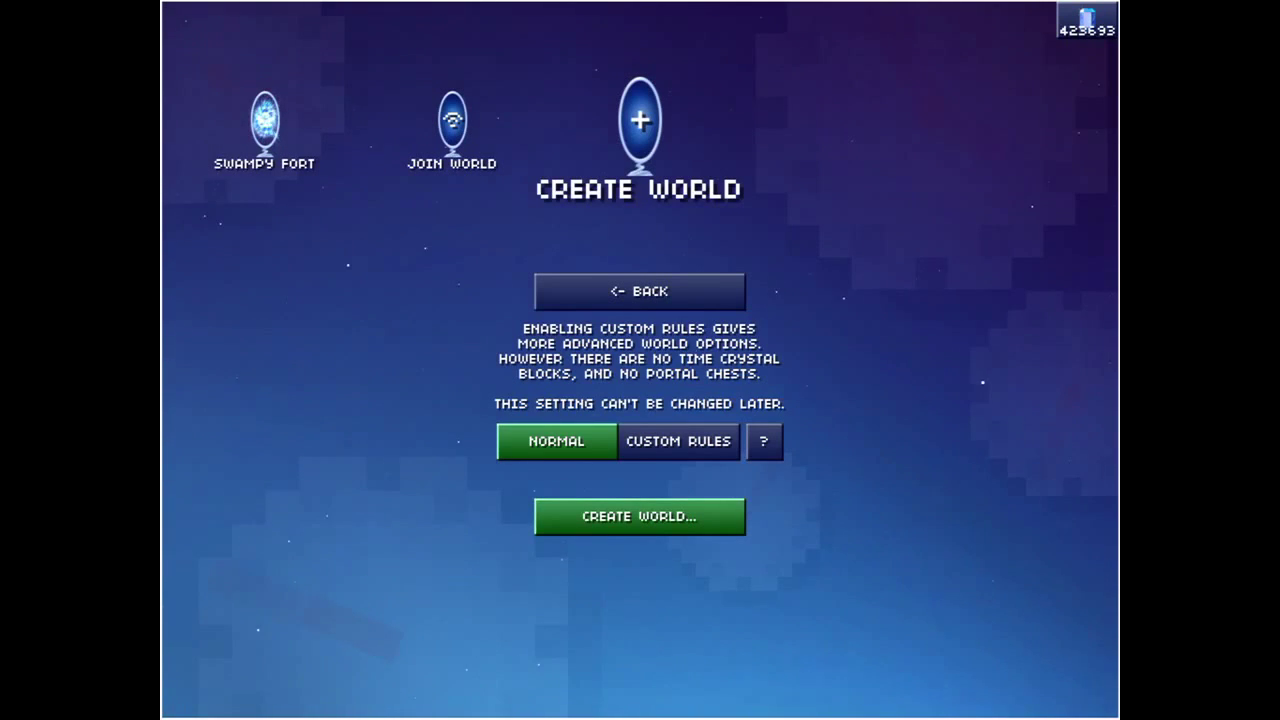
left_click(678, 441)
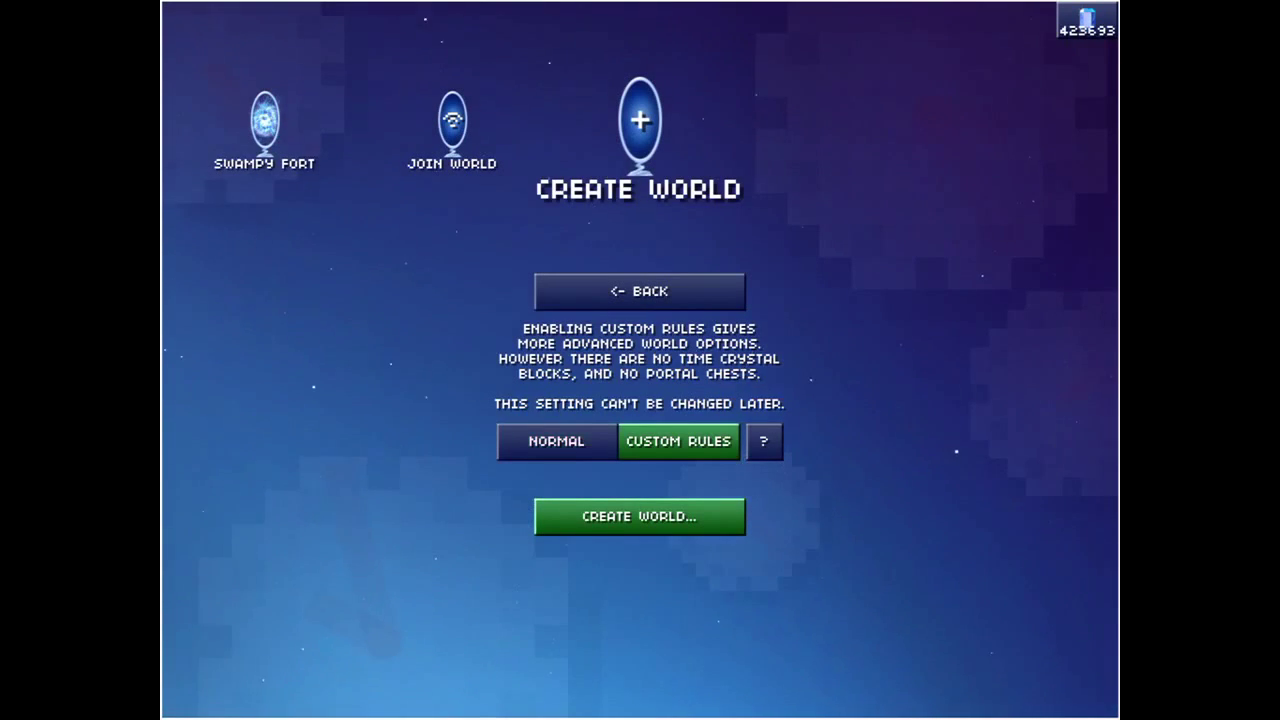
left_click(639, 516)
left_click(639, 516)
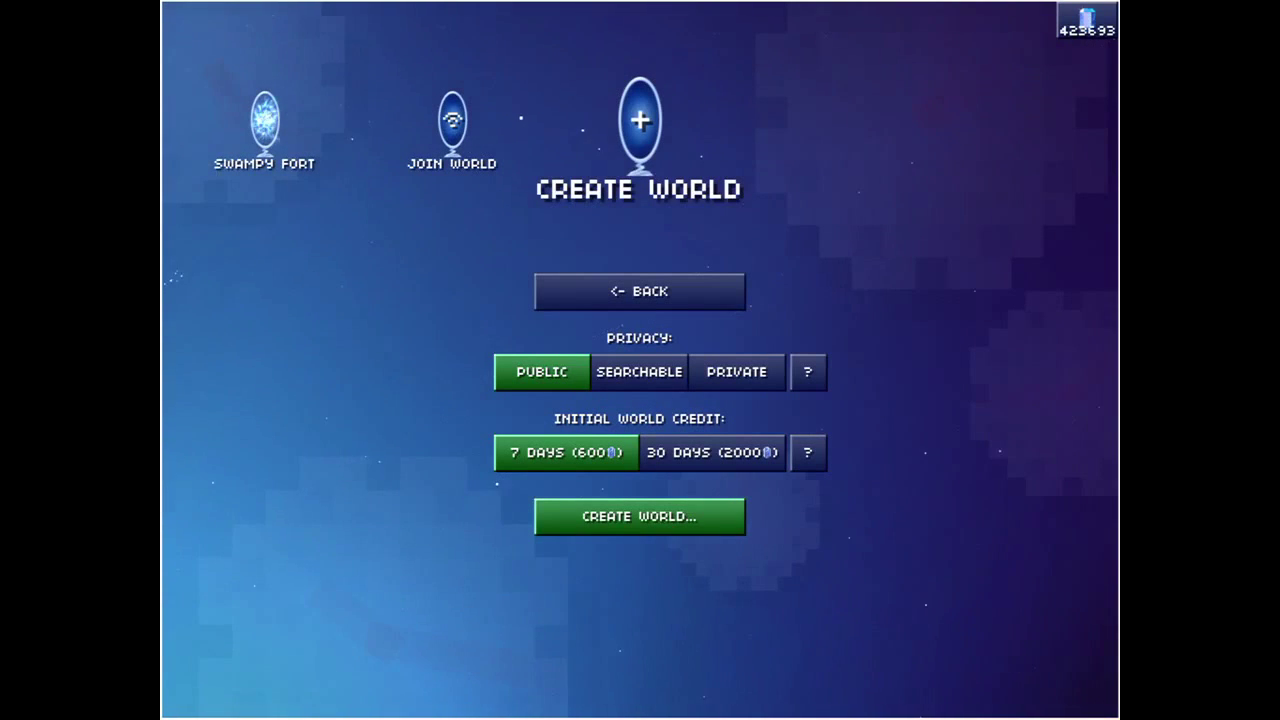
- Pick 30 days of world credit, accept the terms and create the world for 2000 crystals
left_click(711, 452)
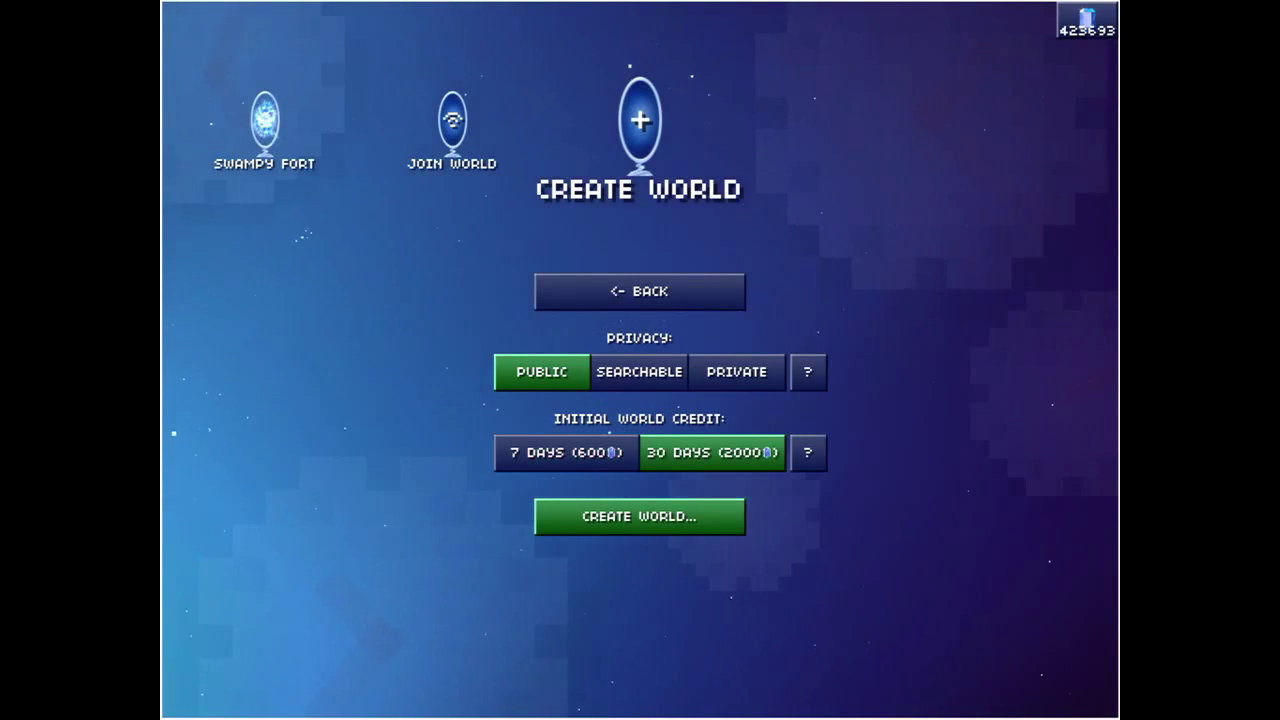
left_click(639, 516)
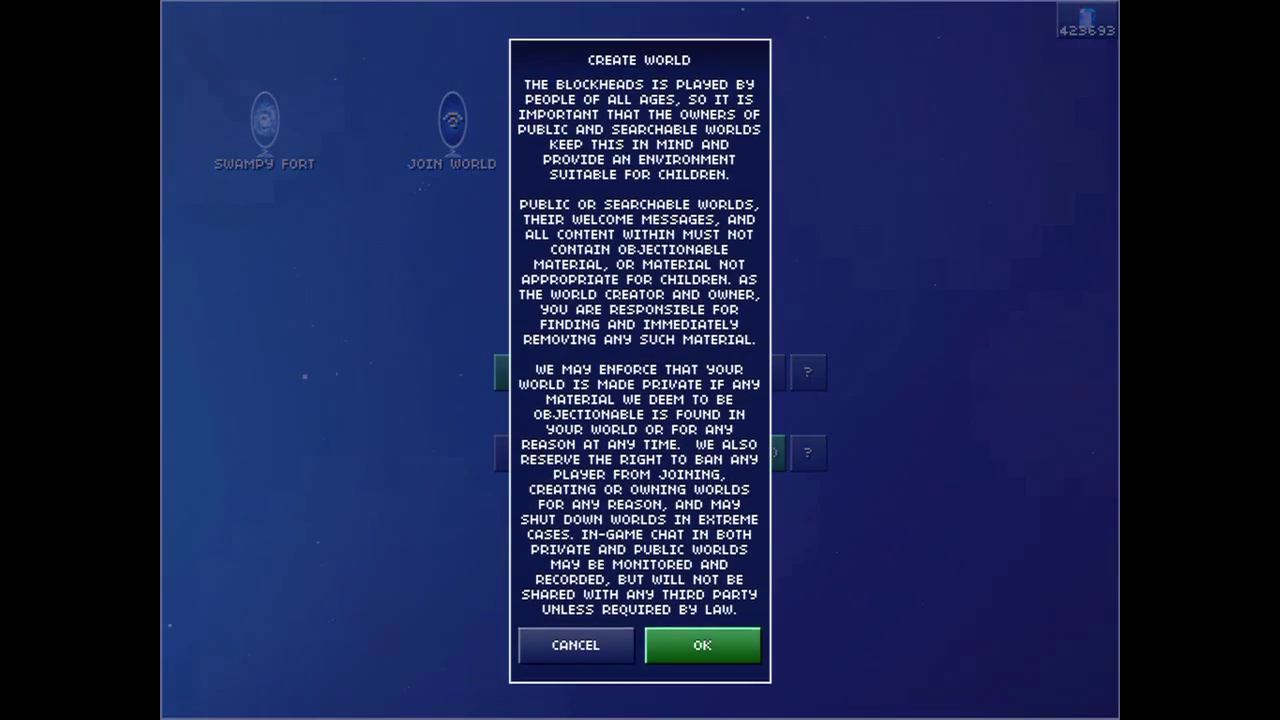
left_click(711, 643)
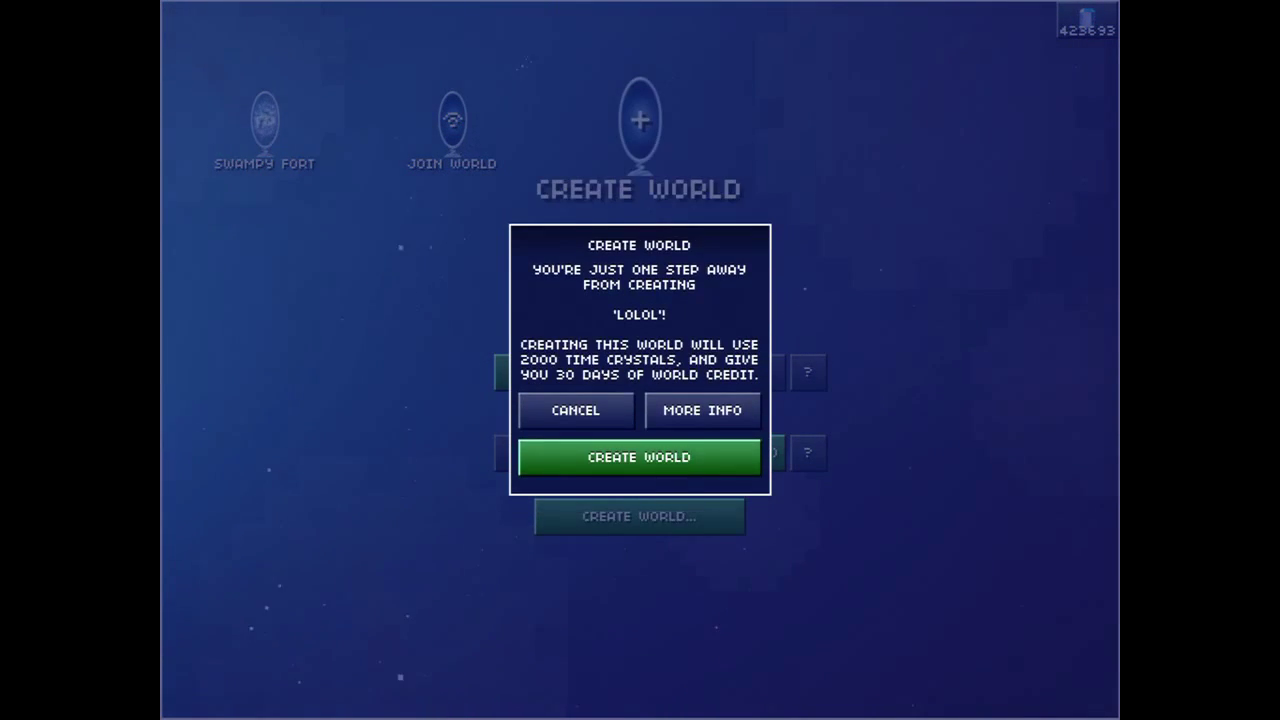
left_click(639, 457)
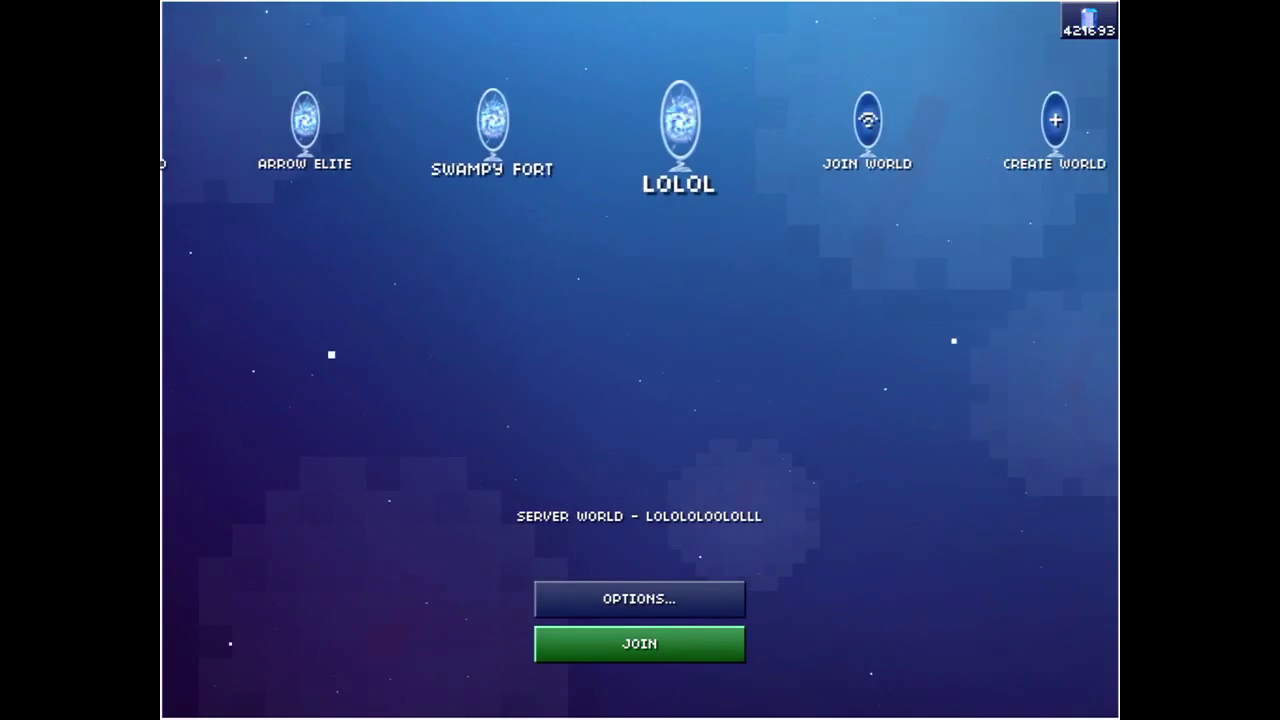
- Dismiss the welcome message and warp the blockhead into the LOLOL world
key("Left")
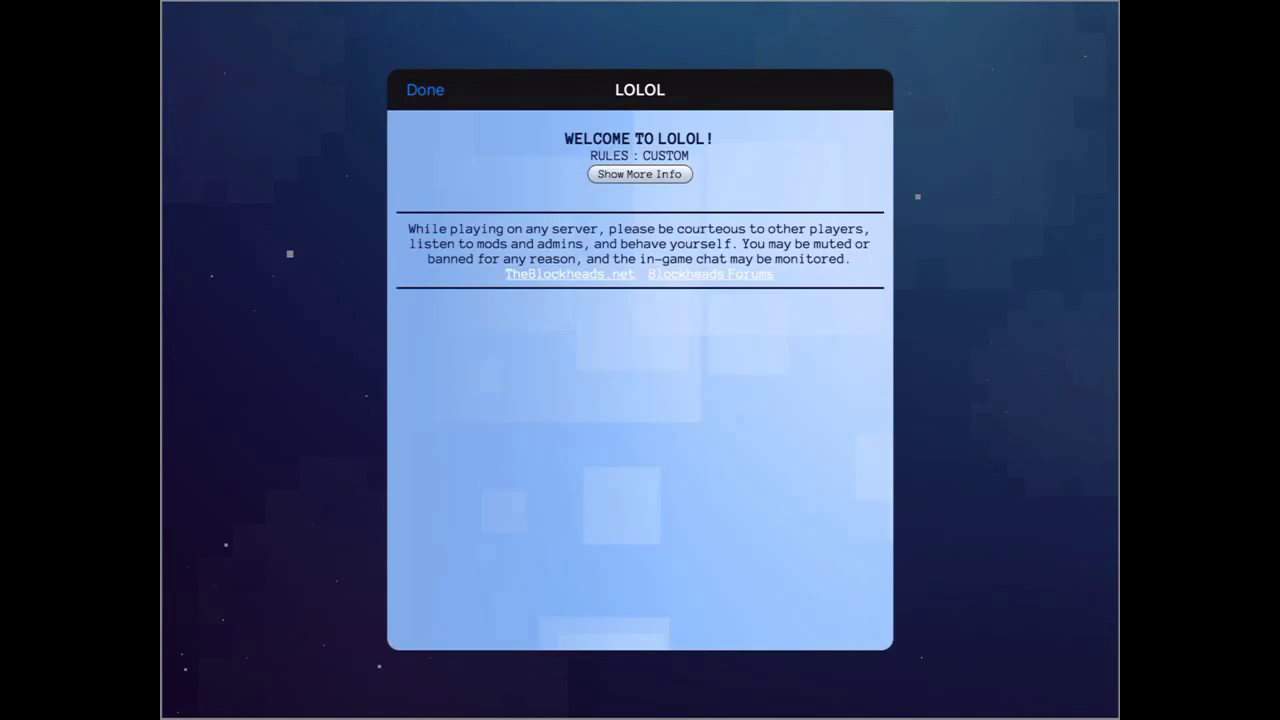
left_click(425, 89)
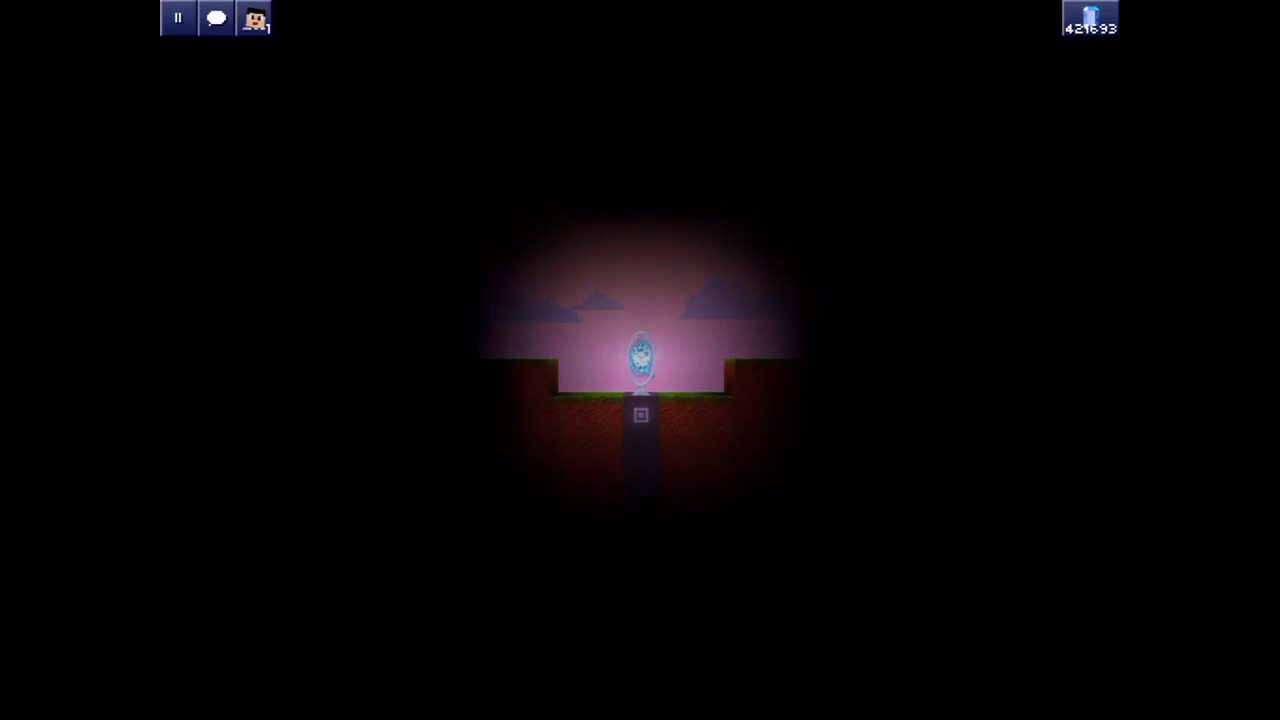
left_click(640, 422)
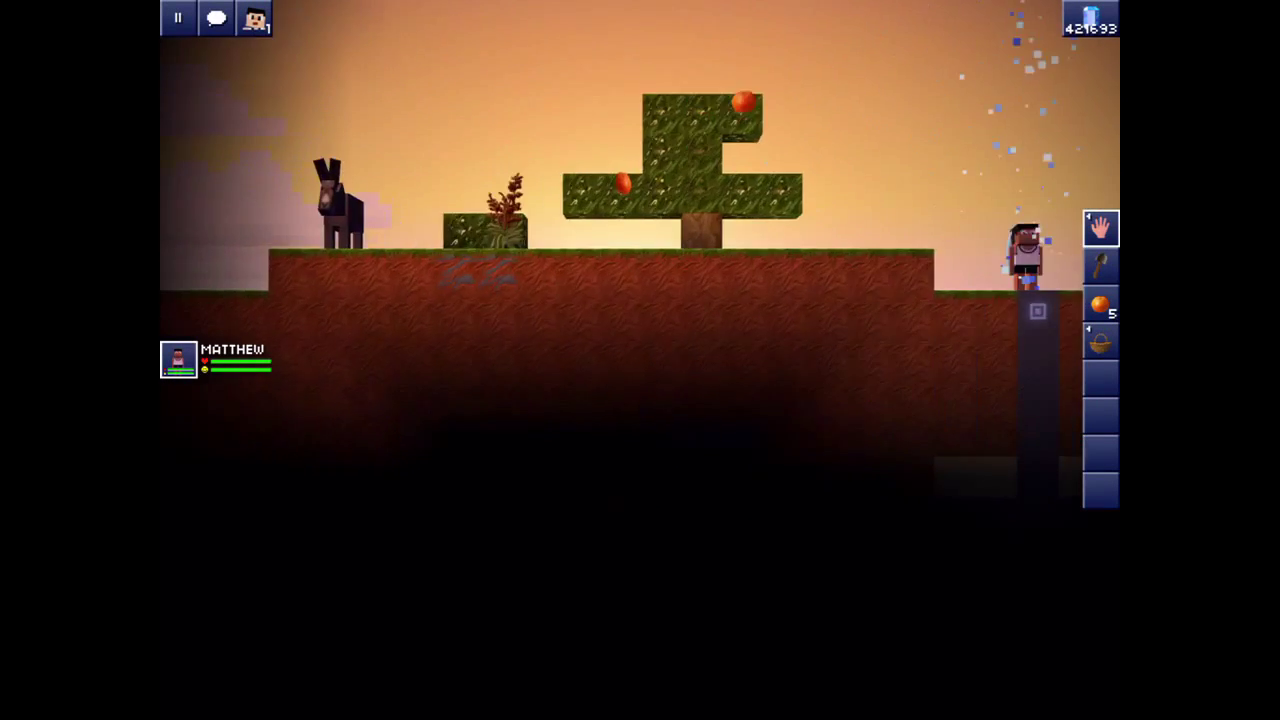
- Send a Hello message in the world chat
left_click(217, 17)
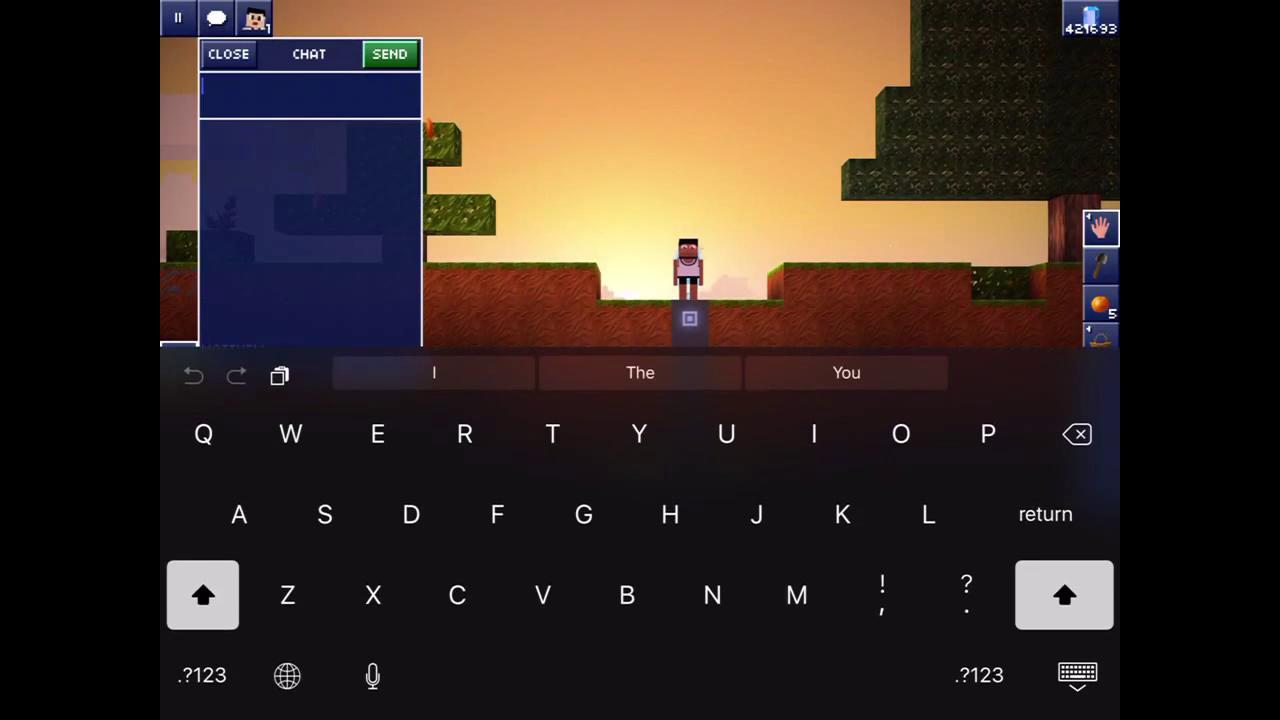
type("Hello")
key("Return")
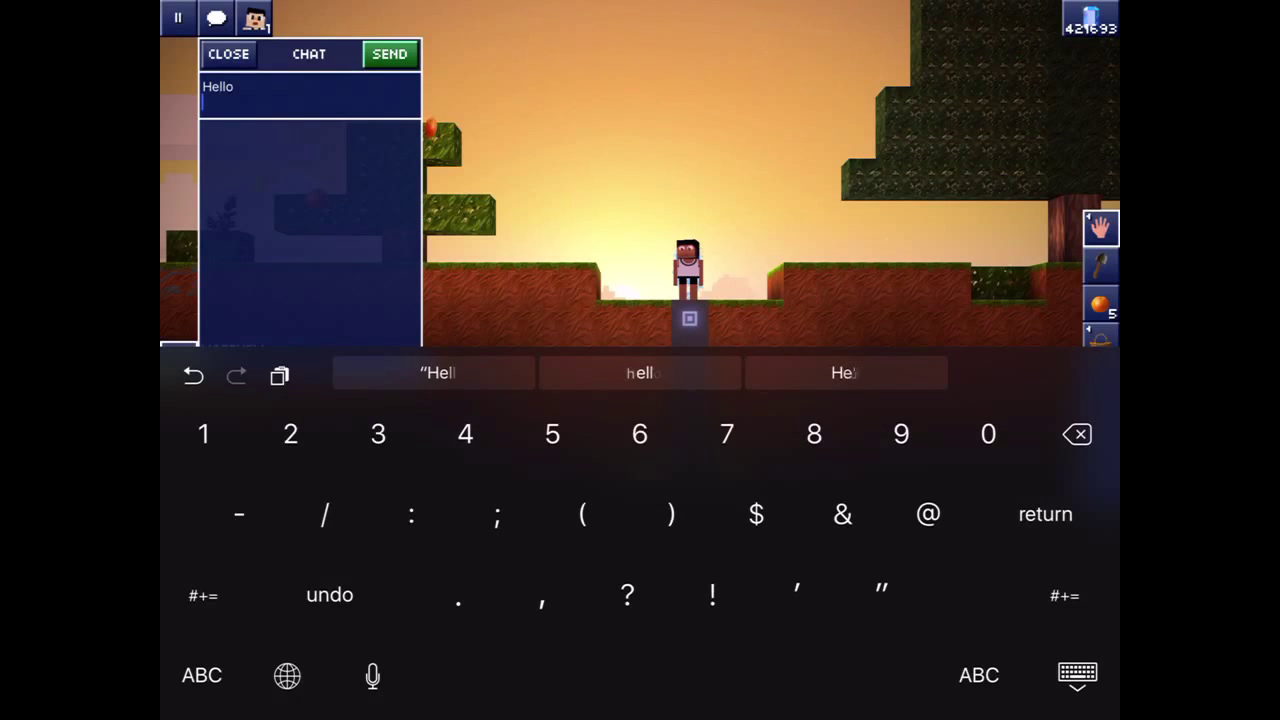
type("/")
left_click(389, 54)
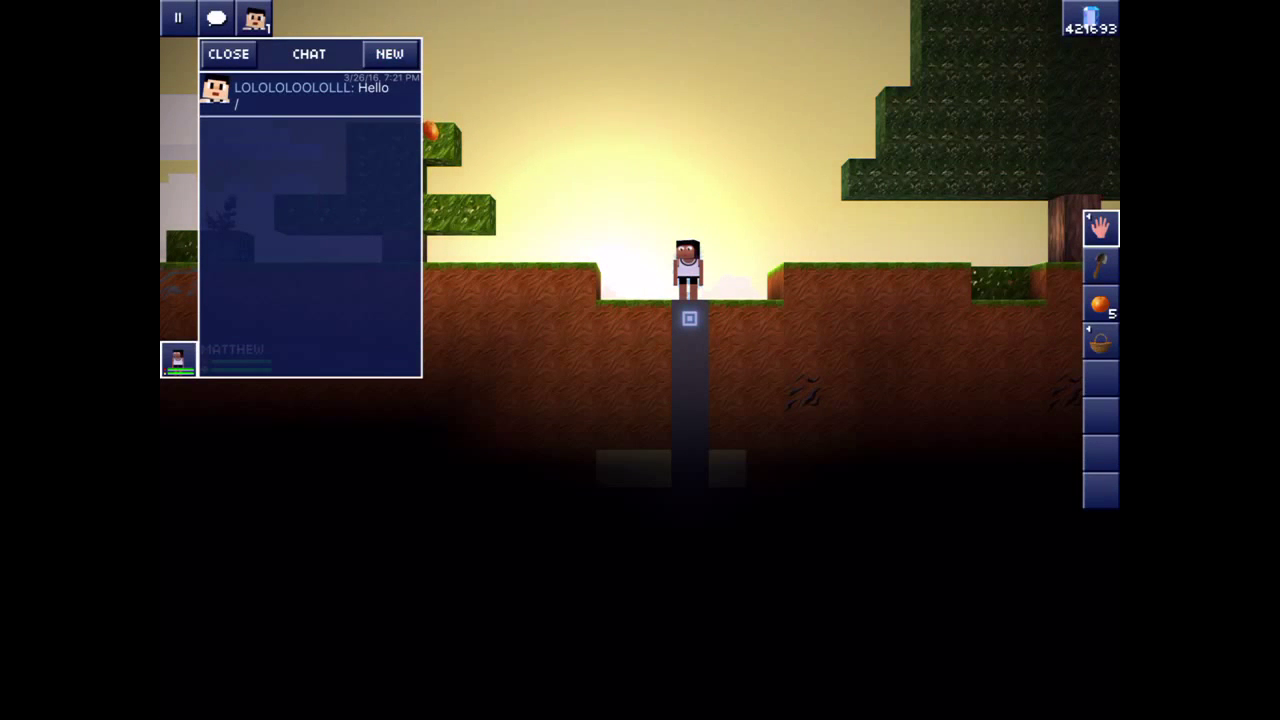
- Send /help to list the server commands, close the chat and pause the game
left_click(389, 54)
type("/")
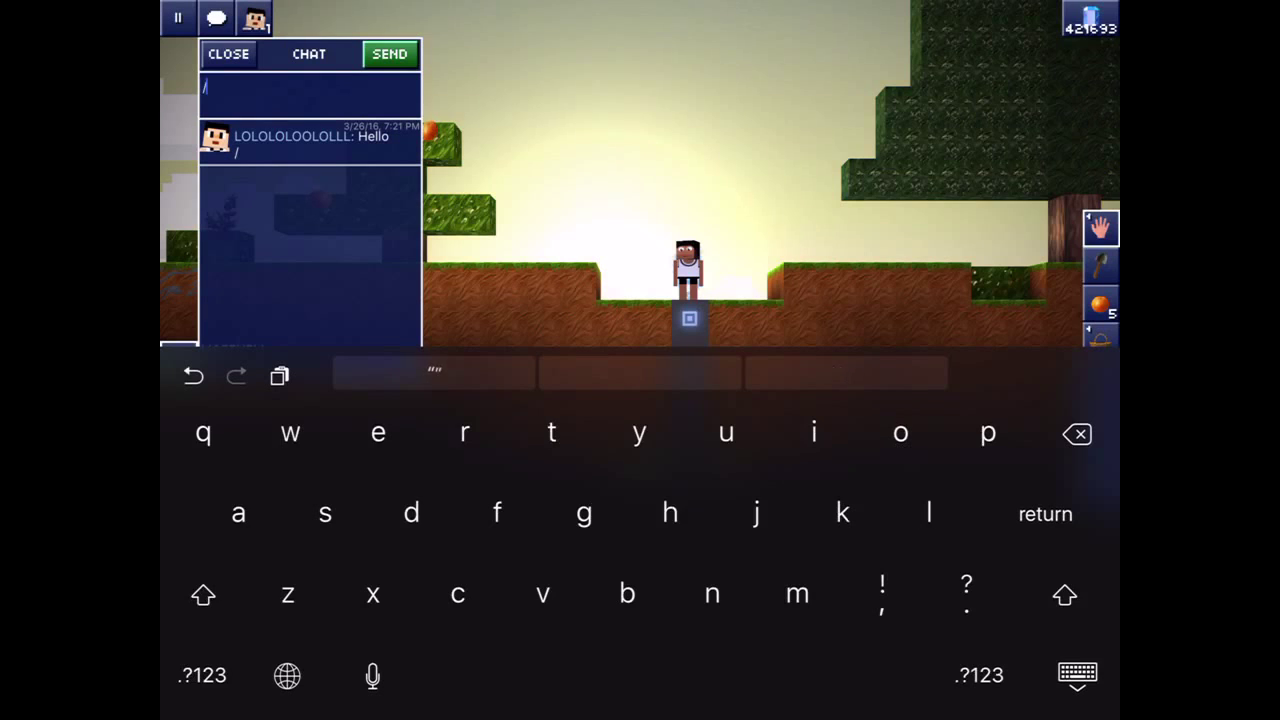
type("help")
key("Return")
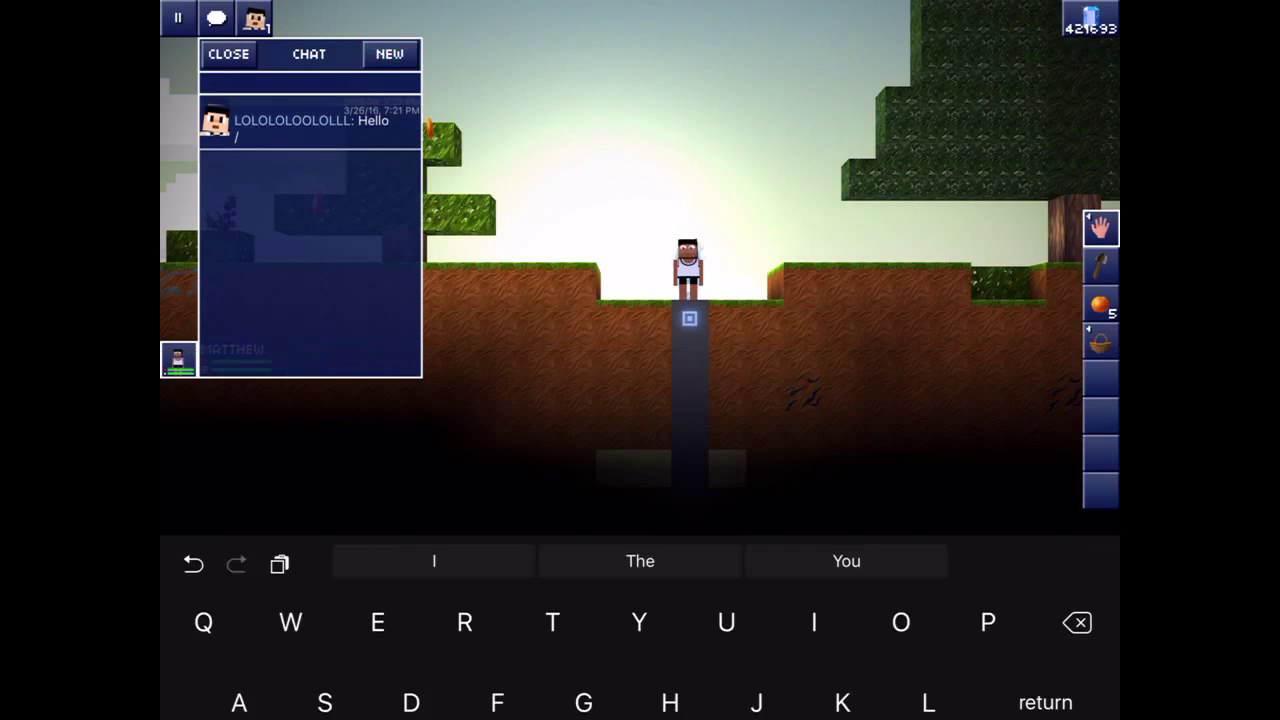
scroll(310, 225, "down", 3)
scroll(310, 225, "up", 3)
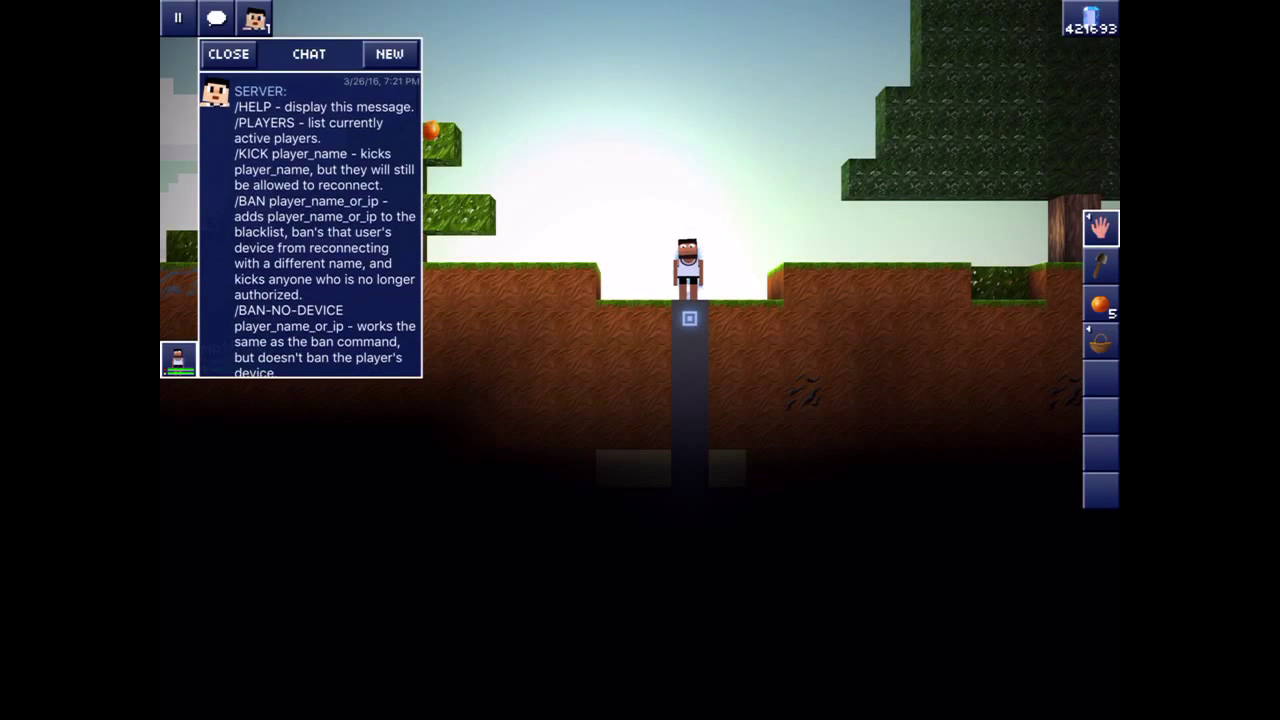
left_click(228, 52)
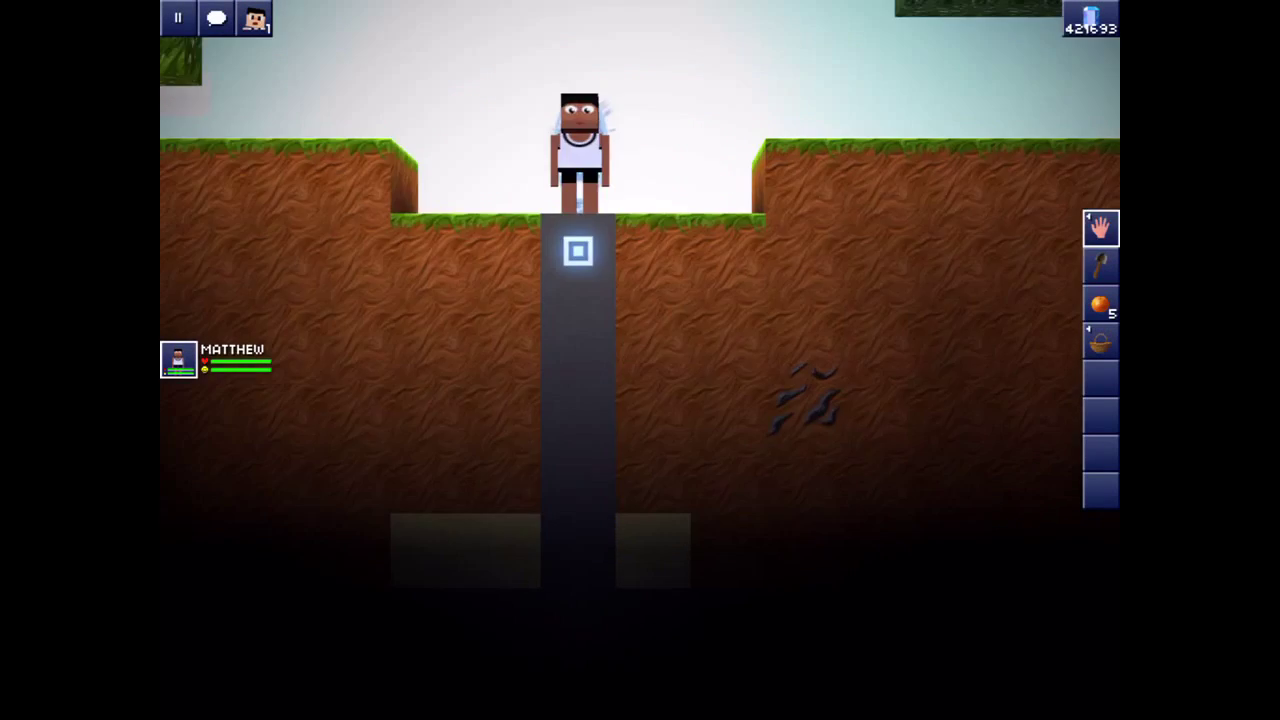
left_click(177, 17)
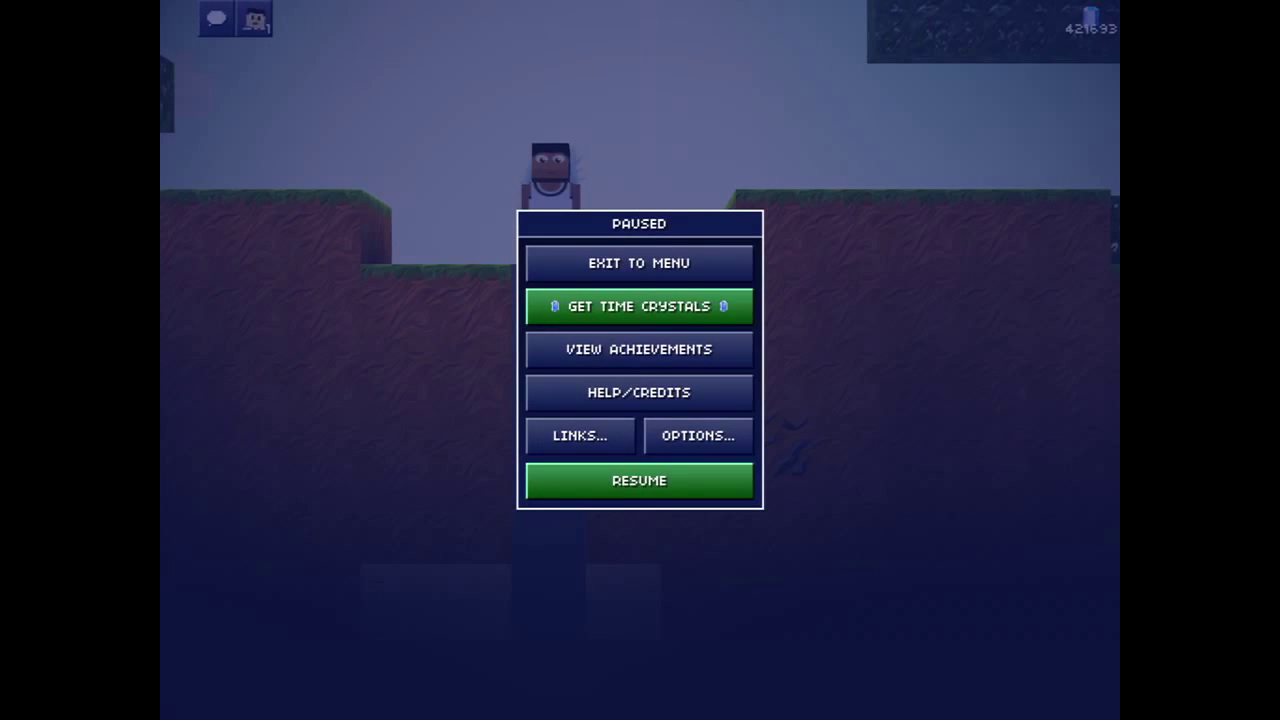
- Quit The Blockheads from the app switcher and return to the home screen
key("super+h")
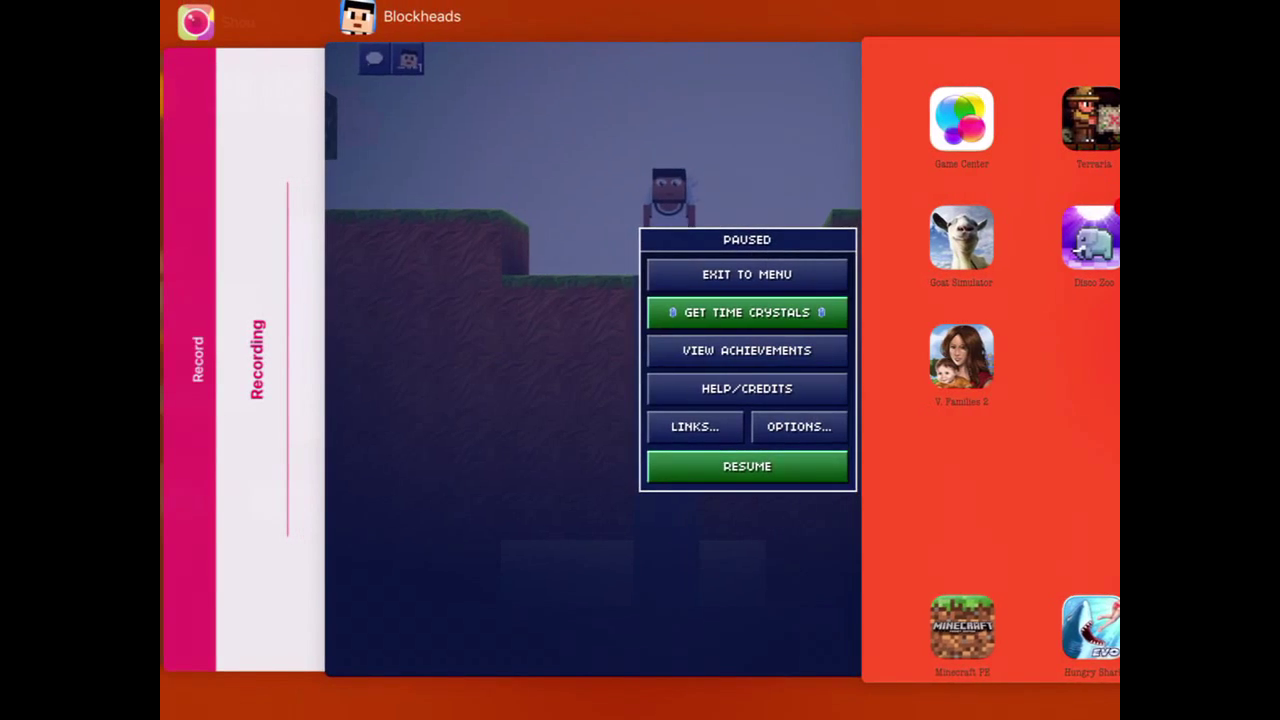
left_click_drag(560, 400, 560, 60)
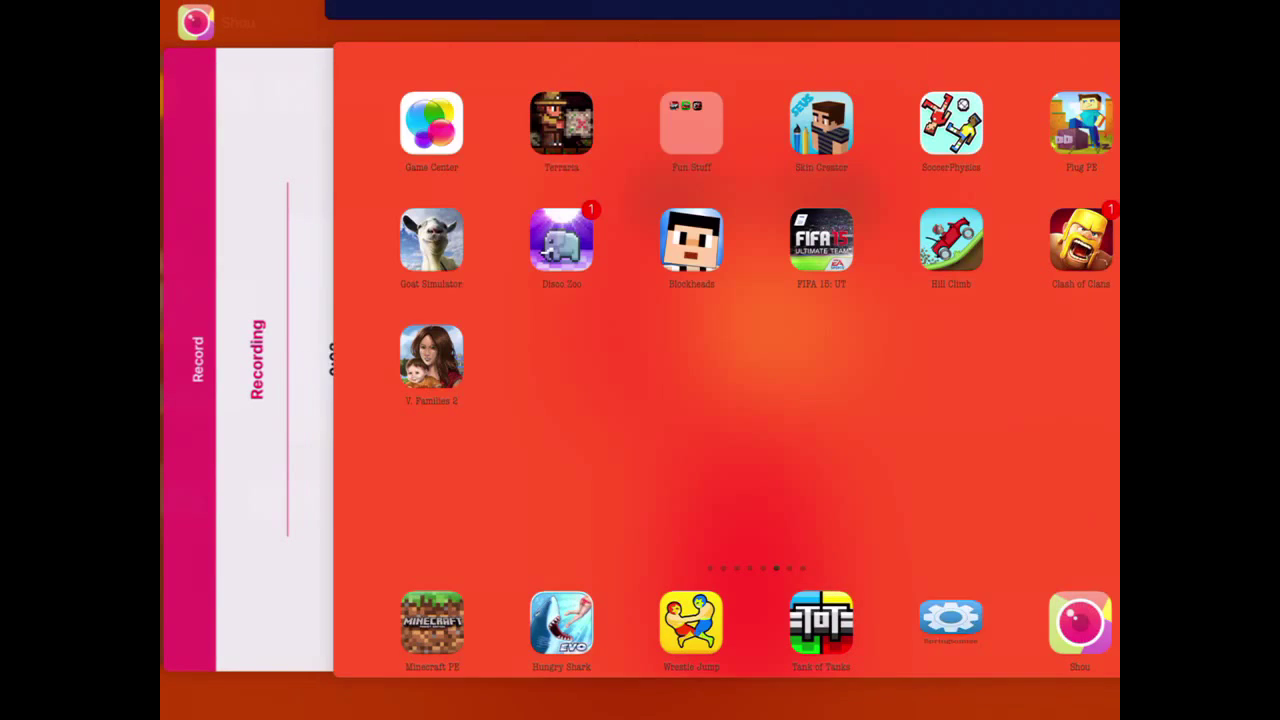
left_click_drag(400, 360, 800, 360)
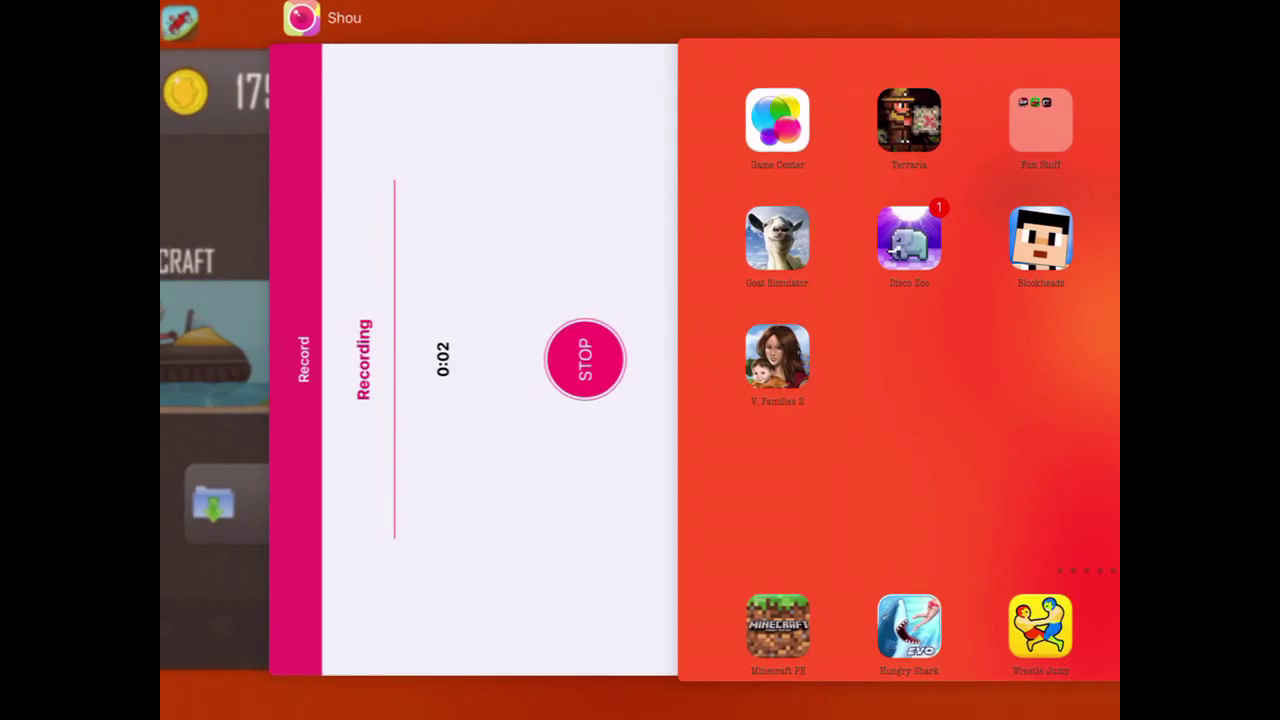
left_click(950, 360)
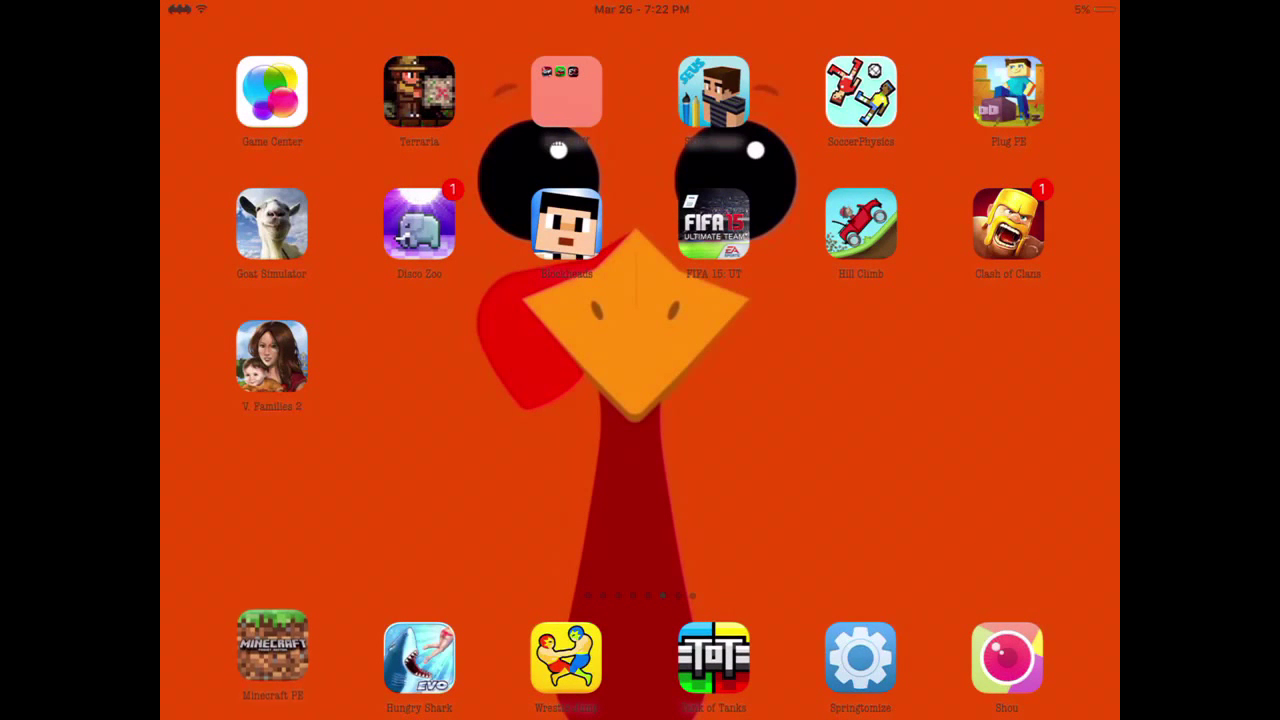
- Flip through home screen pages to the one holding Cydia
left_click_drag(900, 450, 400, 450)
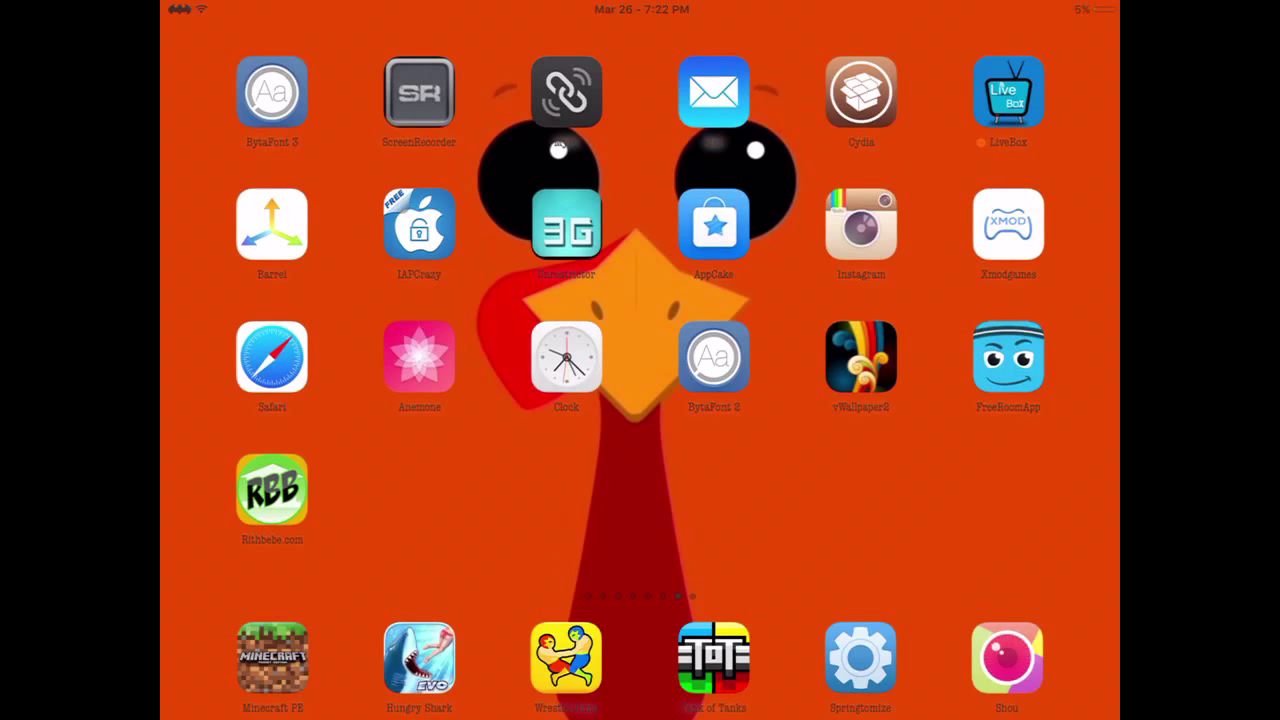
key("Right")
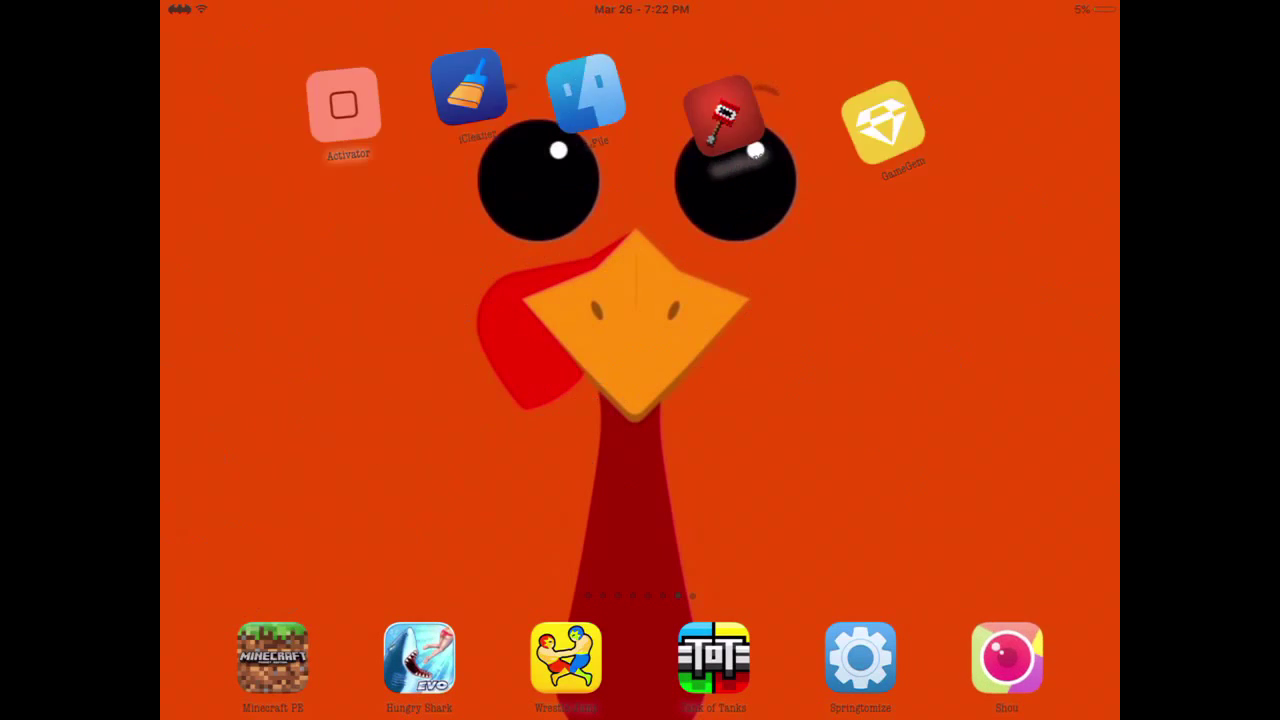
key("Right")
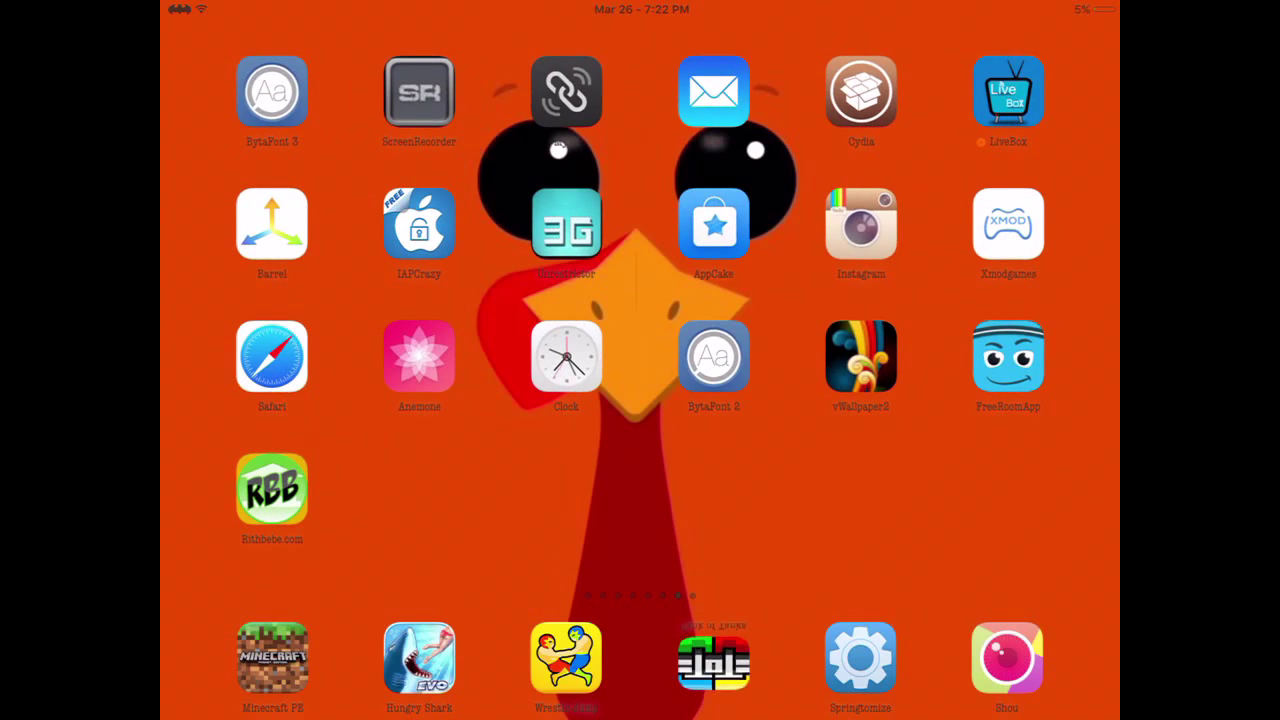
key("Right")
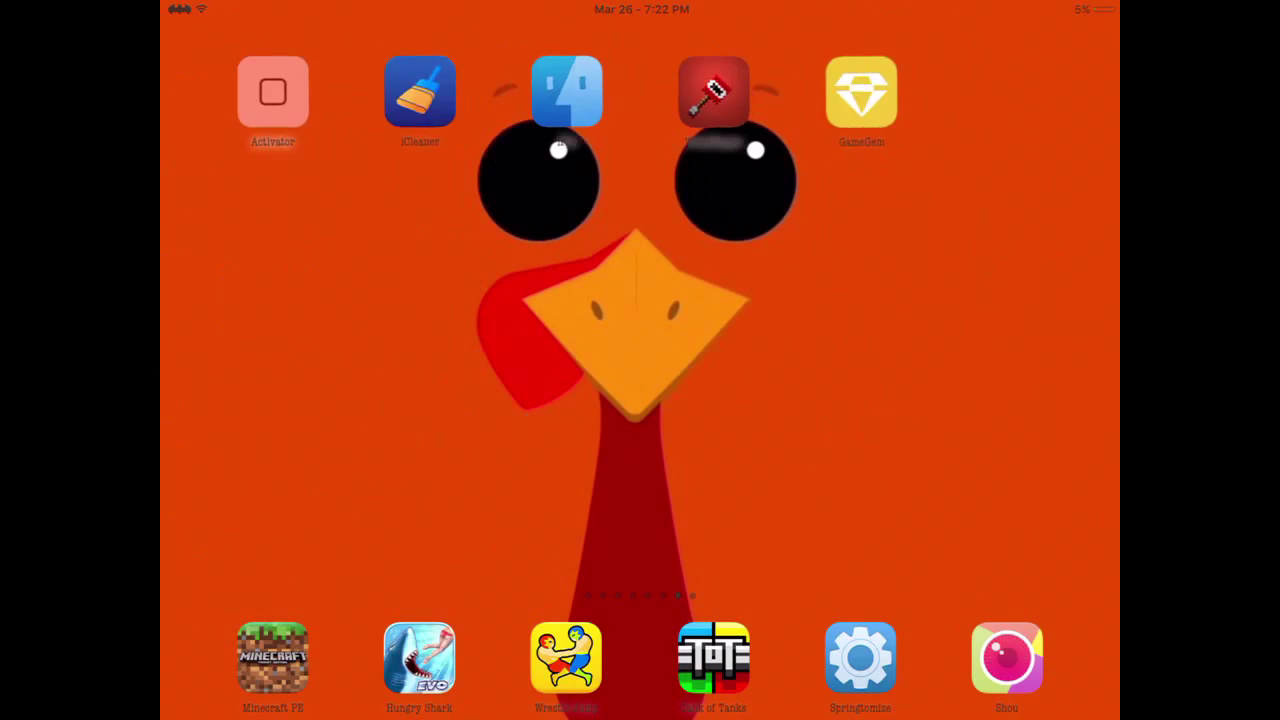
key("Right")
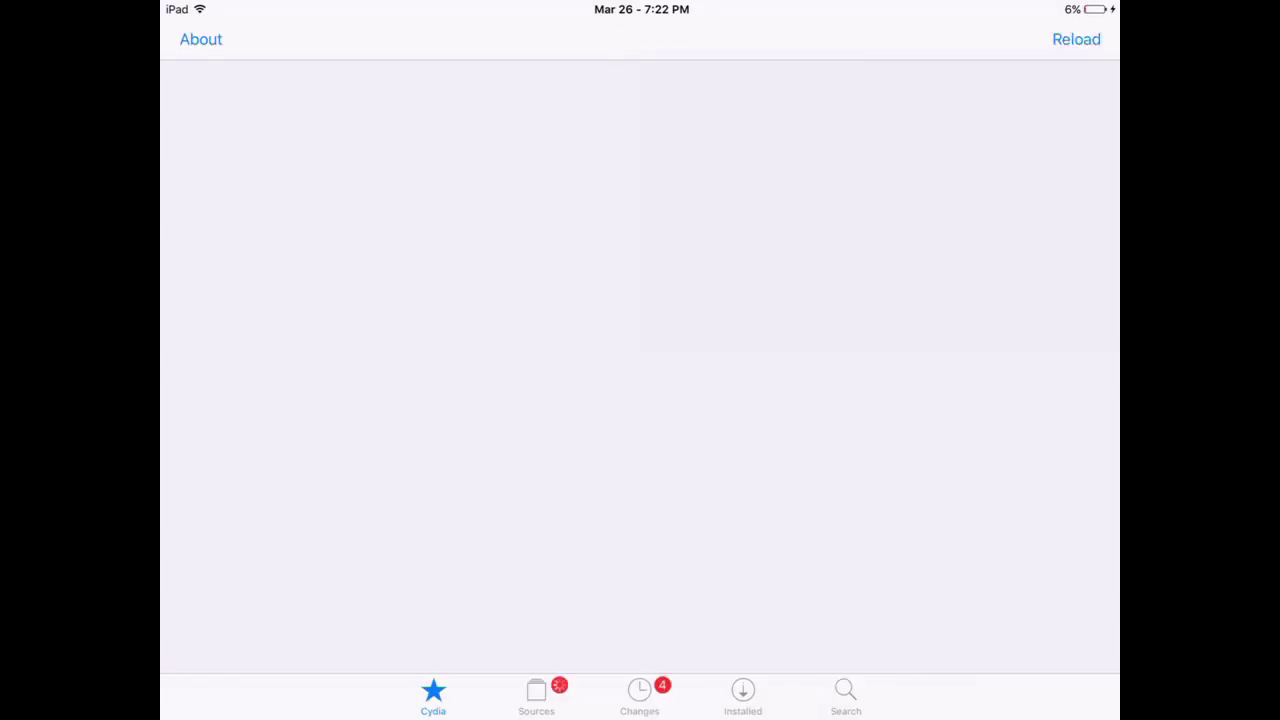
- Show Cydia's Sources list, begin adding a source and cancel it
left_click(845, 696)
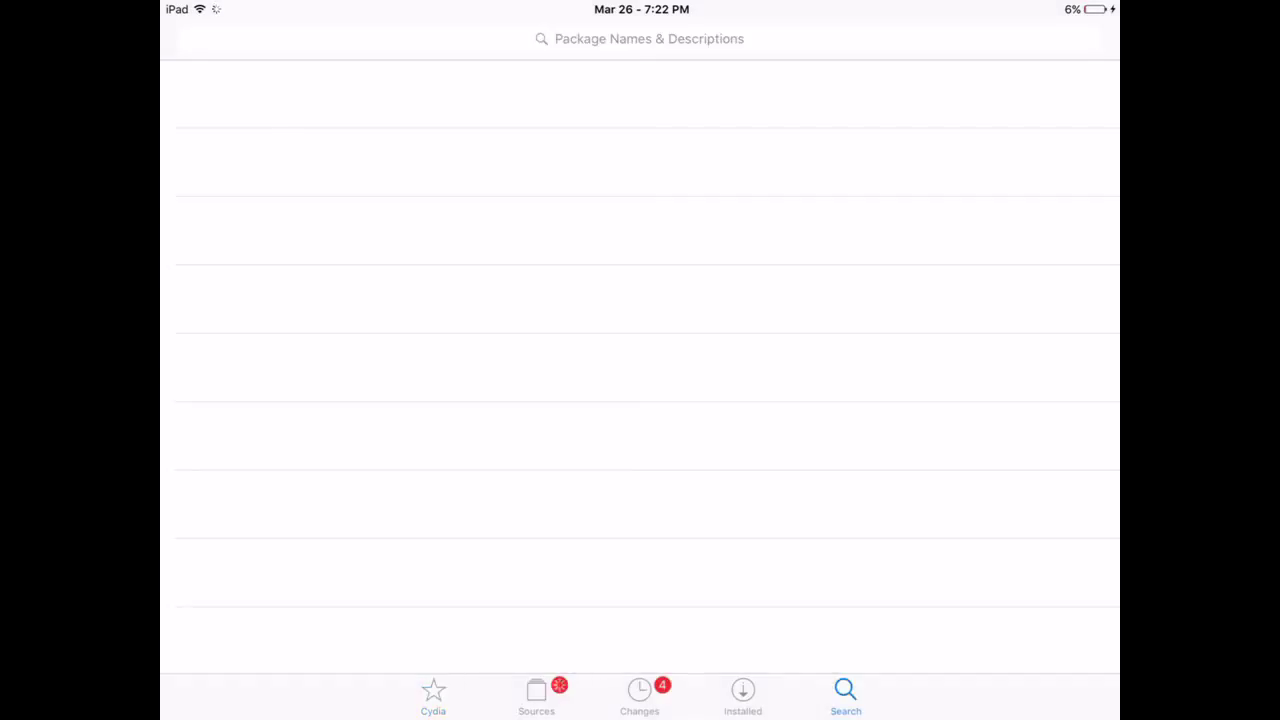
left_click(536, 696)
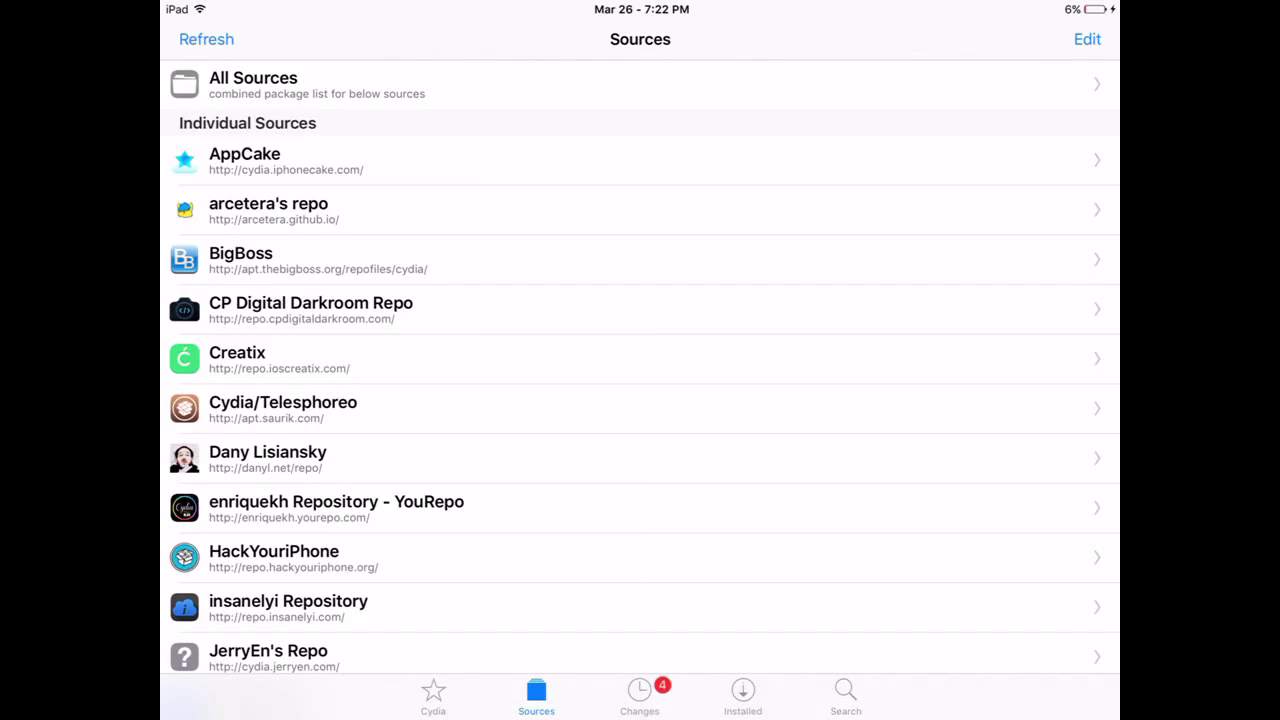
left_click(1087, 39)
left_click(193, 39)
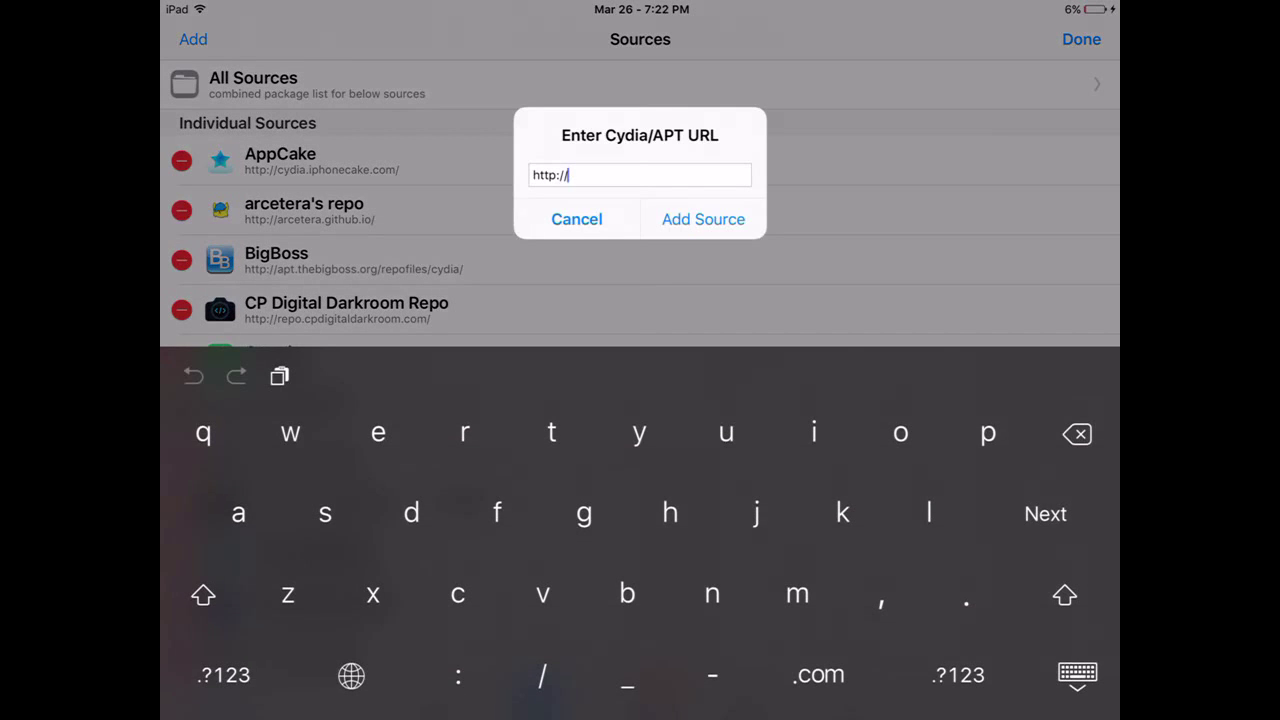
left_click(576, 219)
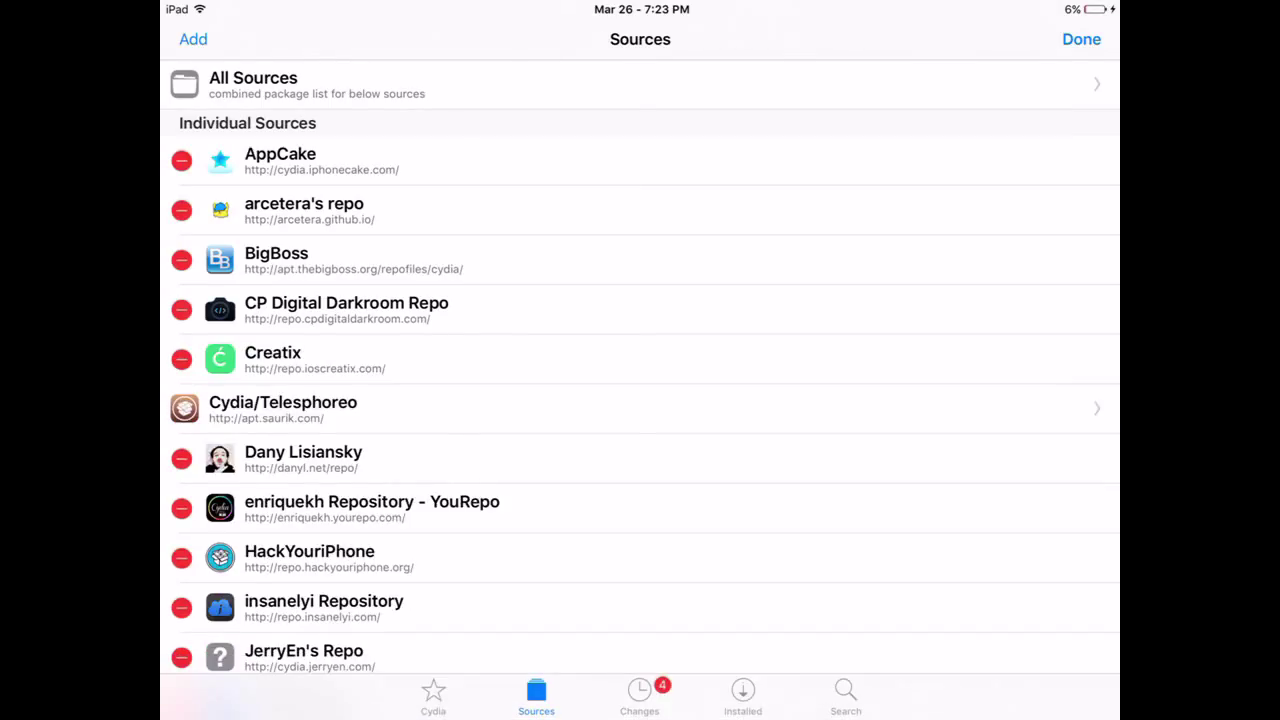
left_click(1081, 39)
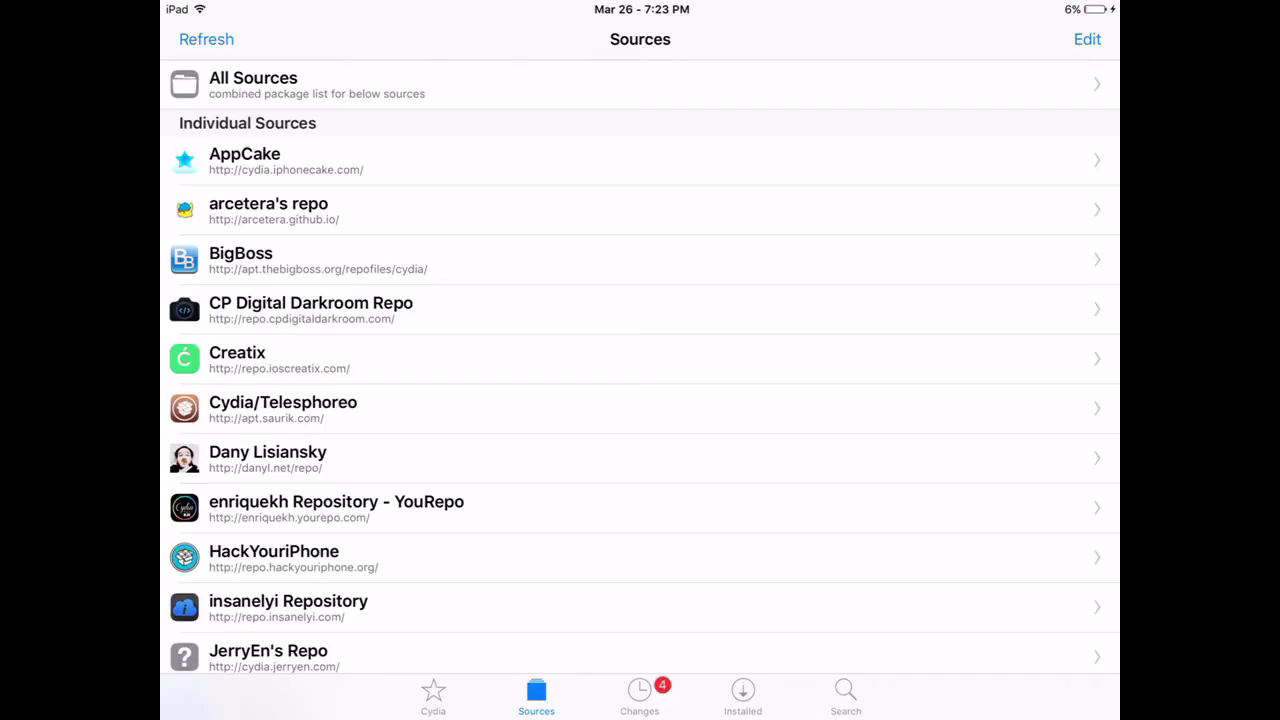
- Browse the BigBoss source and locate the HackYouriPhone repository
left_click(640, 260)
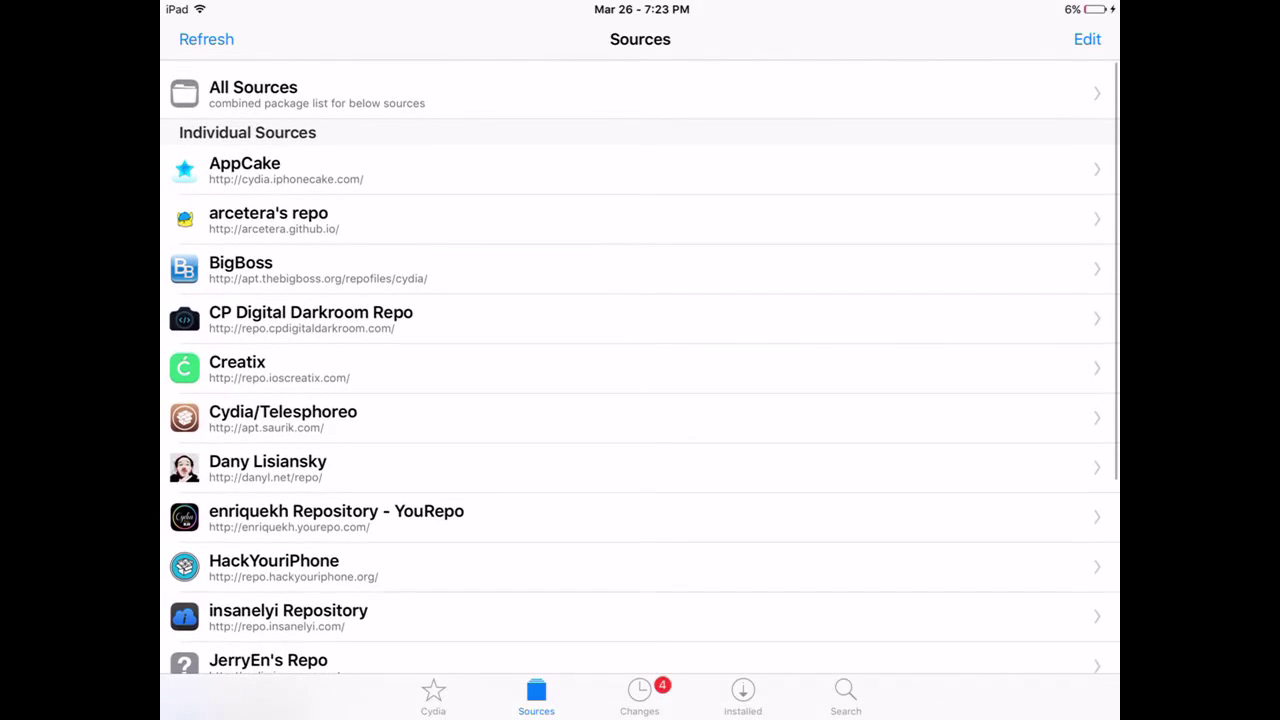
scroll(640, 360, "down", 4)
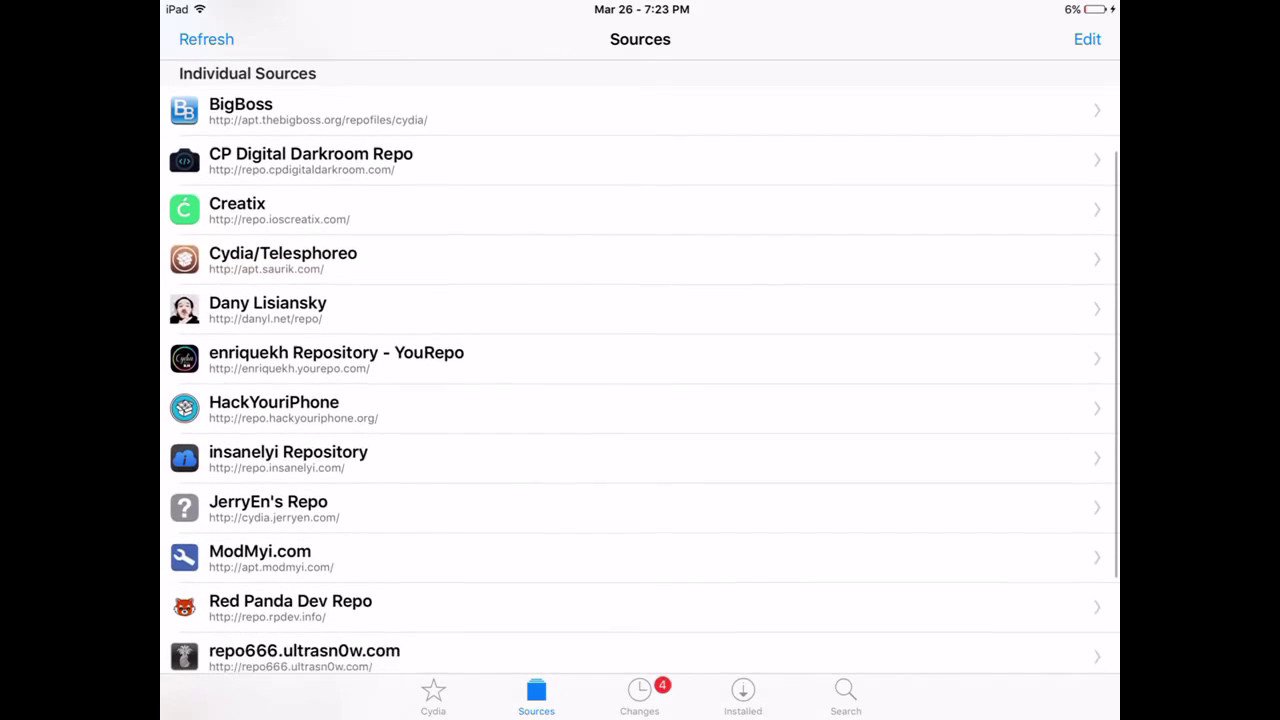
left_click(640, 386)
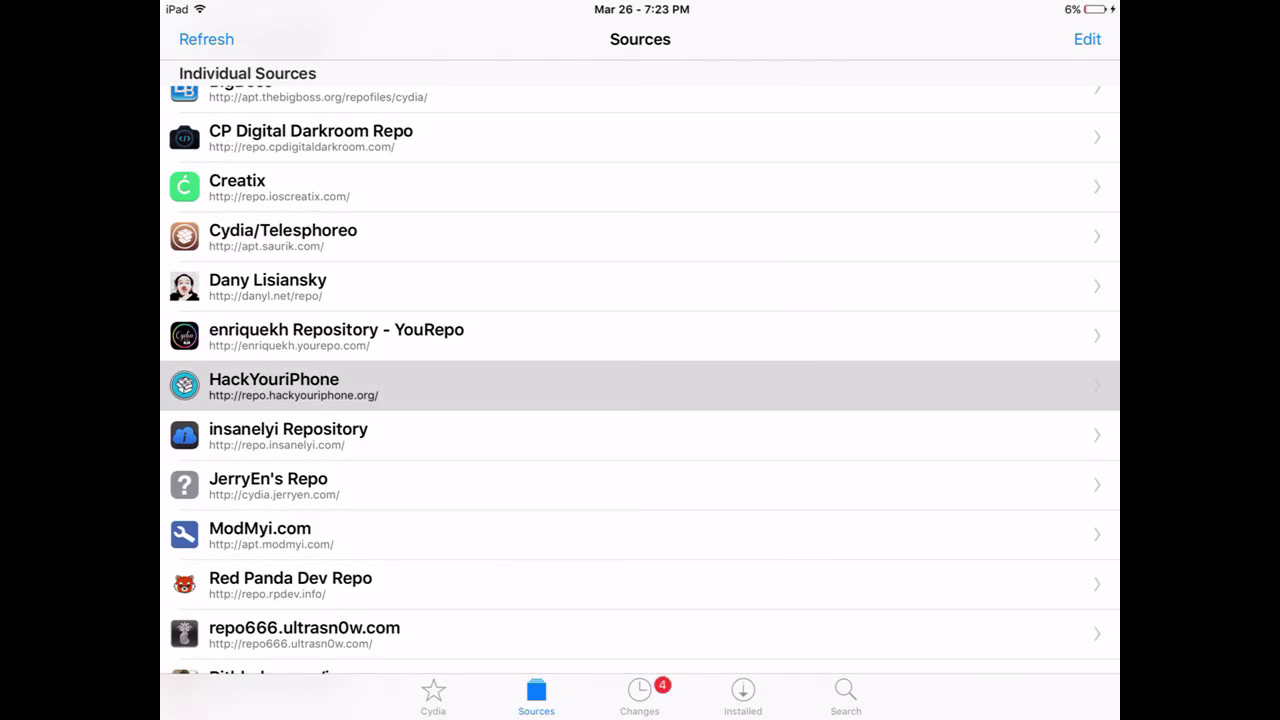
scroll(640, 360, "up", 1)
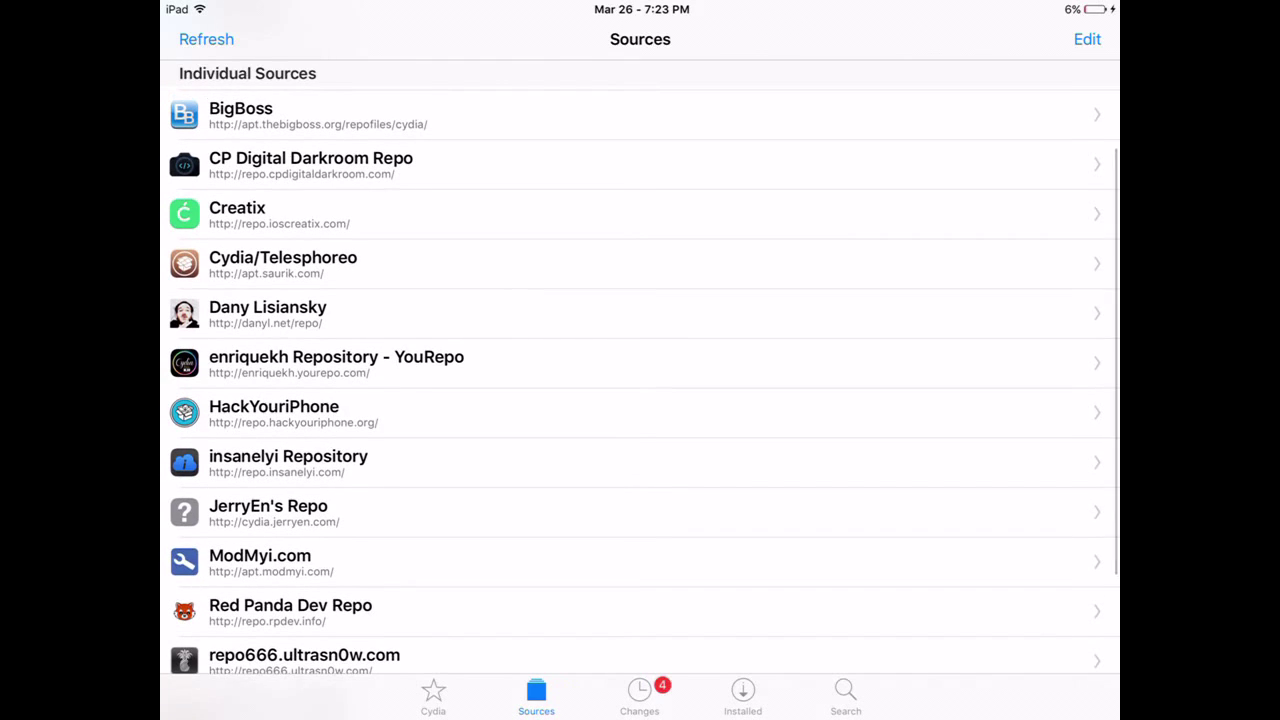
left_click(1087, 39)
left_click(193, 39)
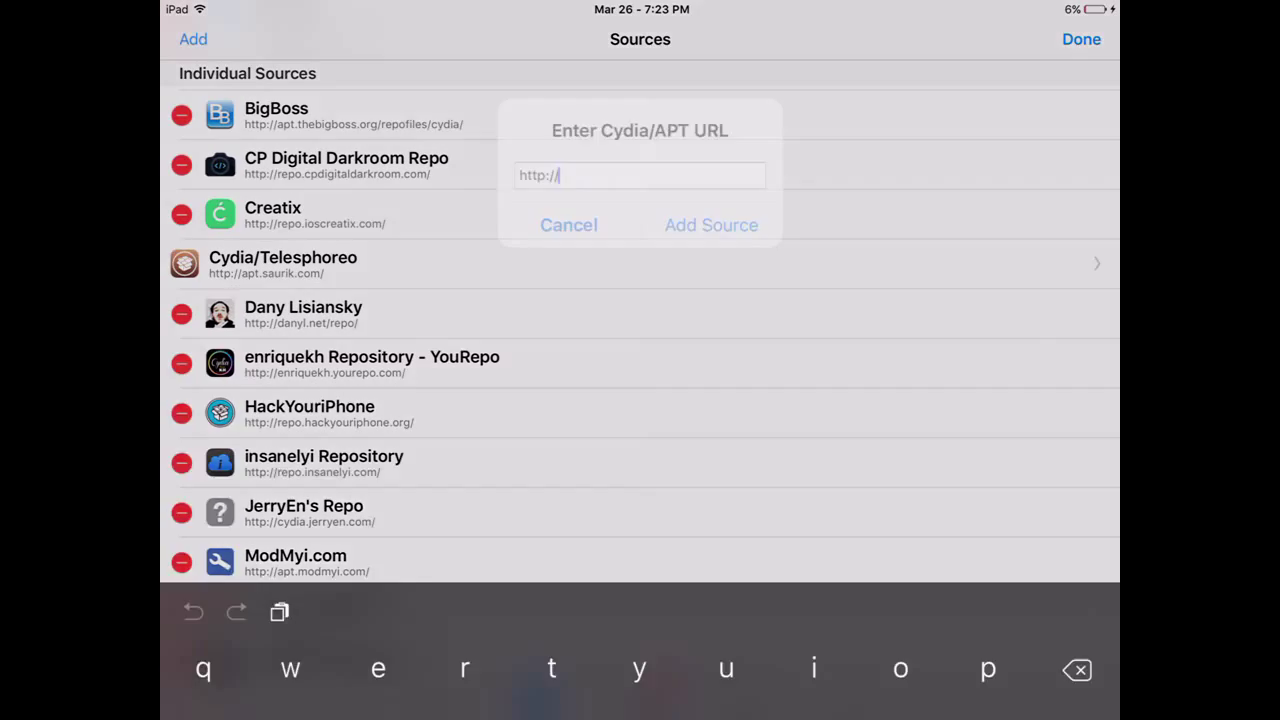
type("repo")
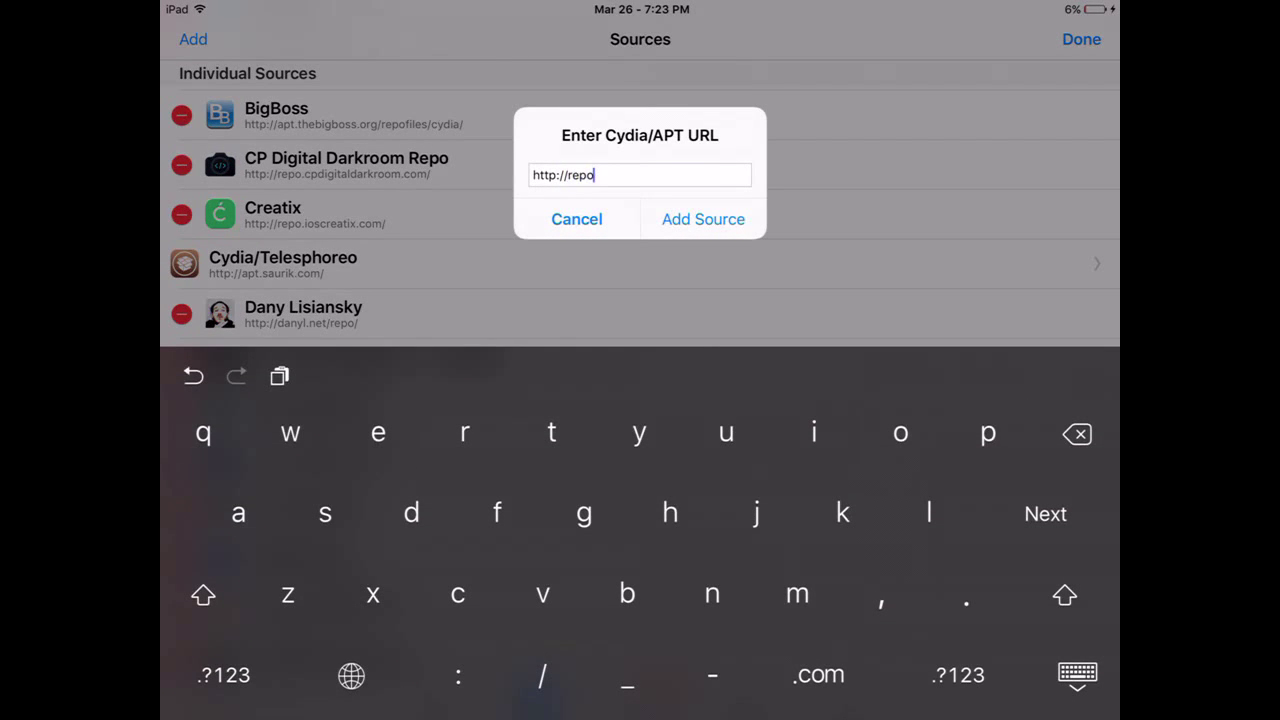
type(".hack")
type("youriph")
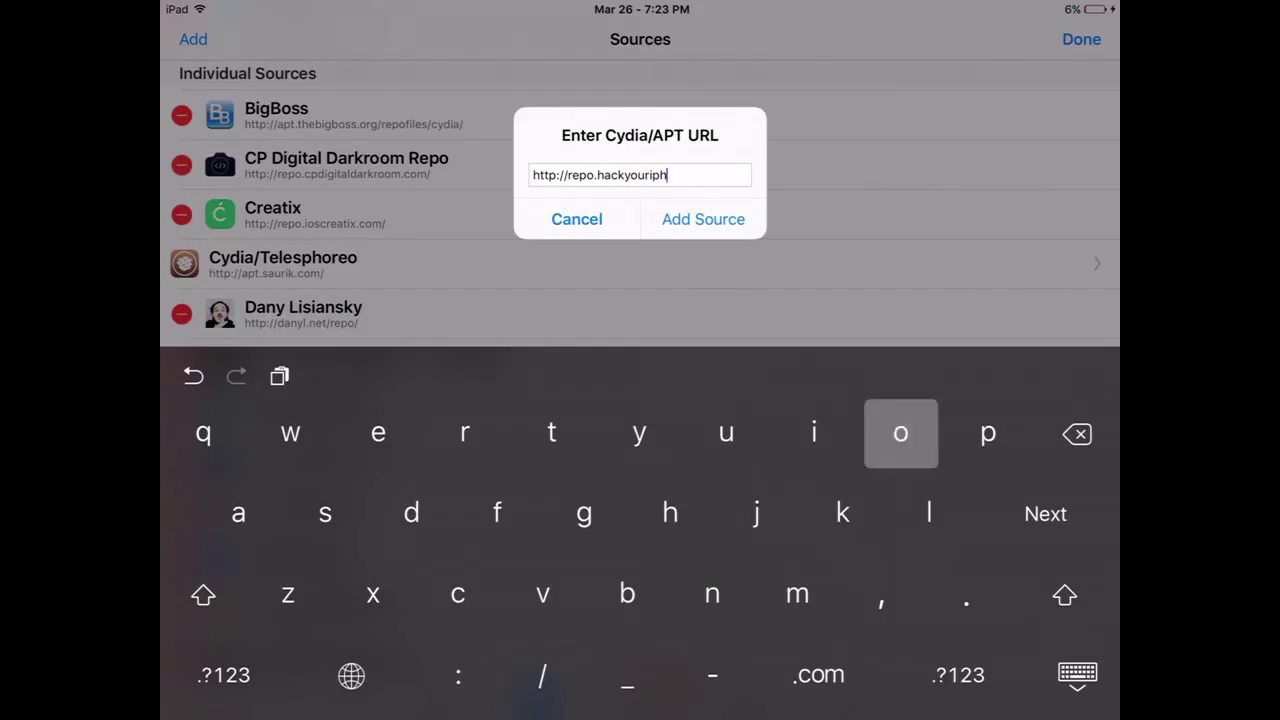
type("one.org")
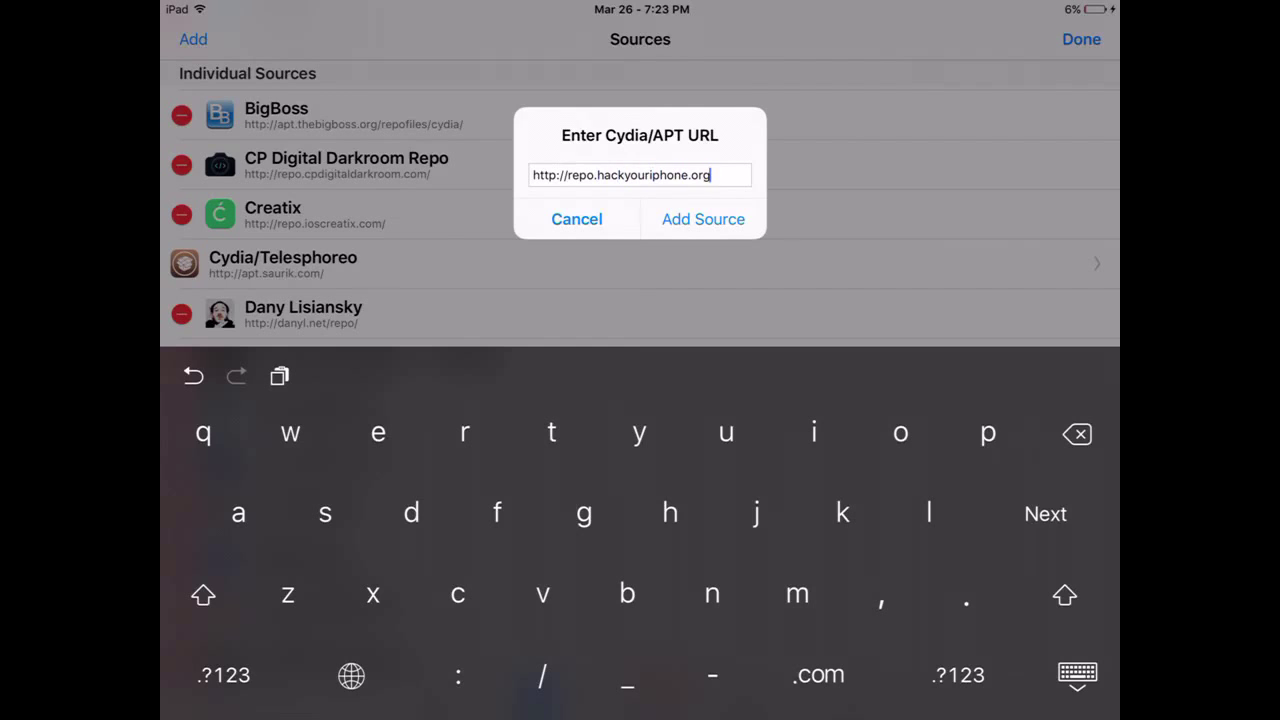
key("BackSpace")
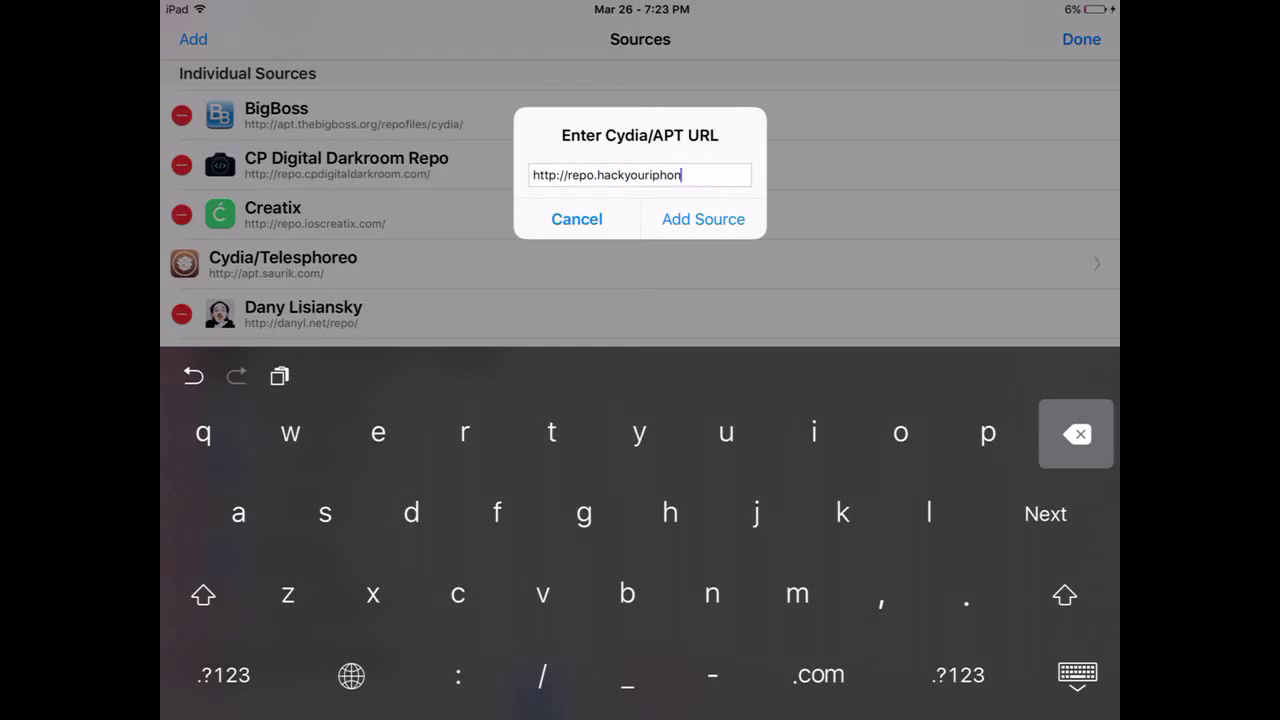
key("BackSpace")
key("BackSpace")
key("BackSpace")
left_click(576, 219)
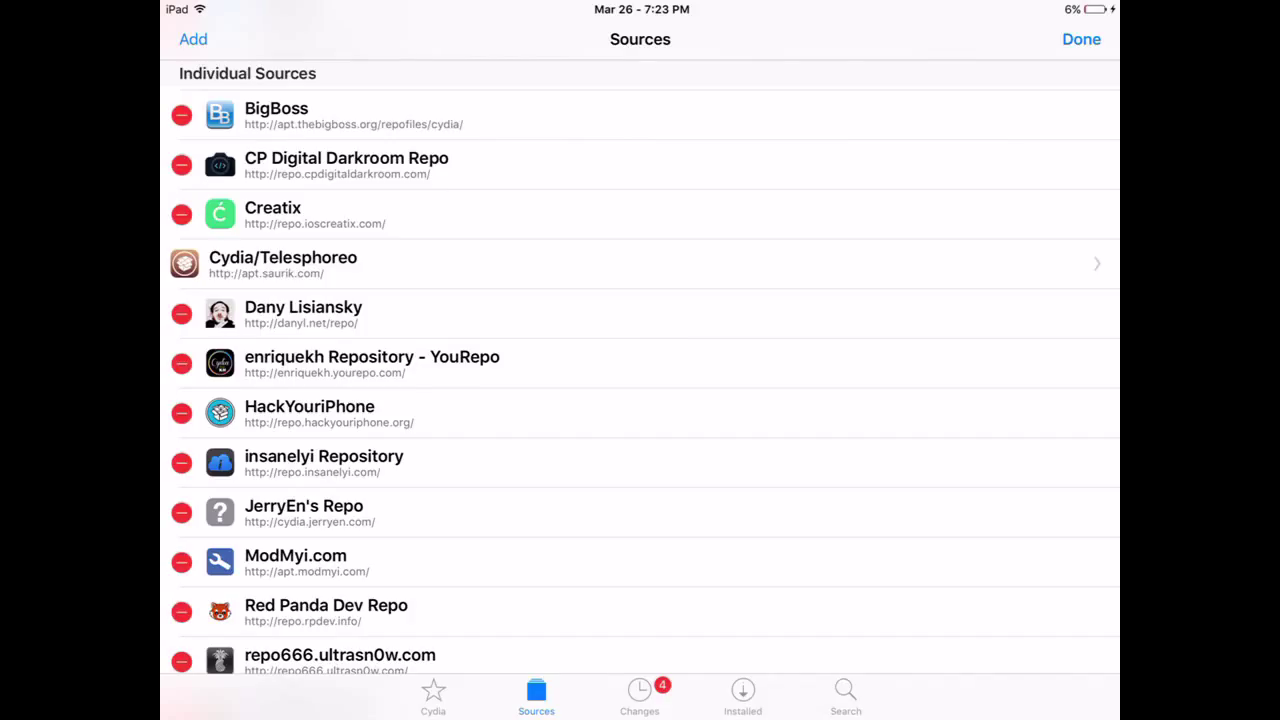
left_click(845, 696)
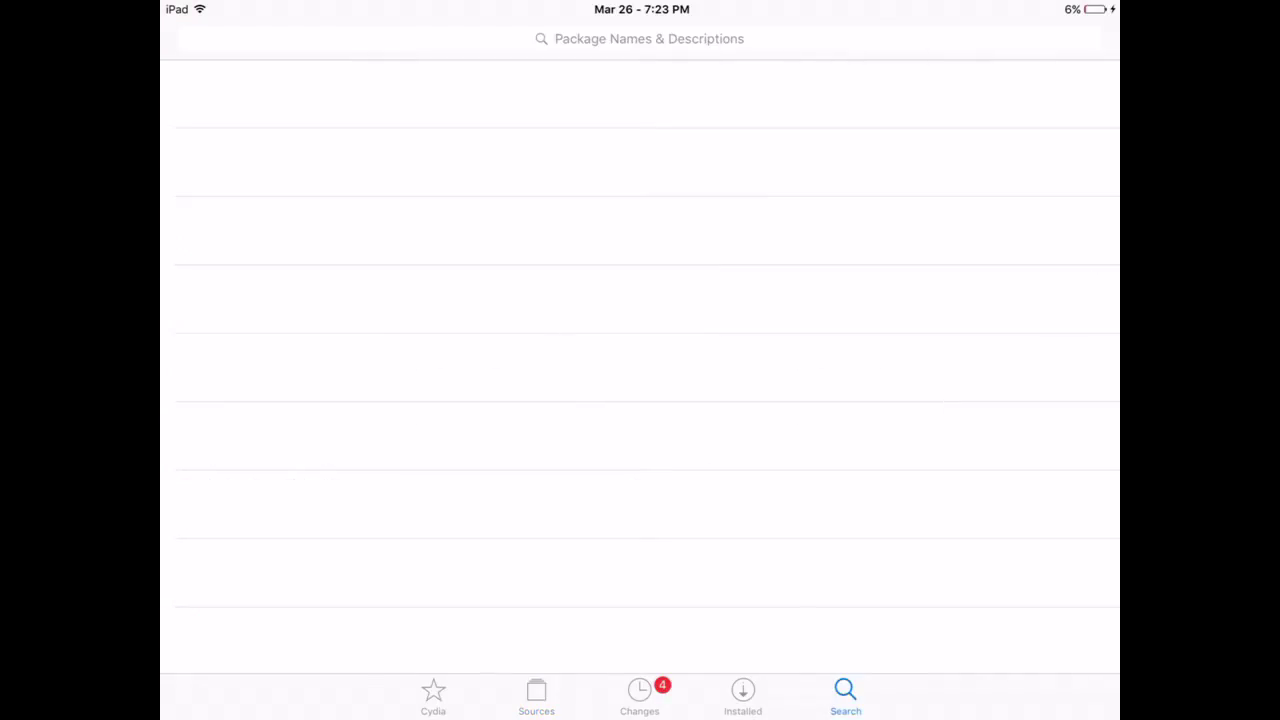
- Search Cydia for LocalIAPStore and view the LocalIAPStore (iOS 7 - 9) package details
left_click(640, 38)
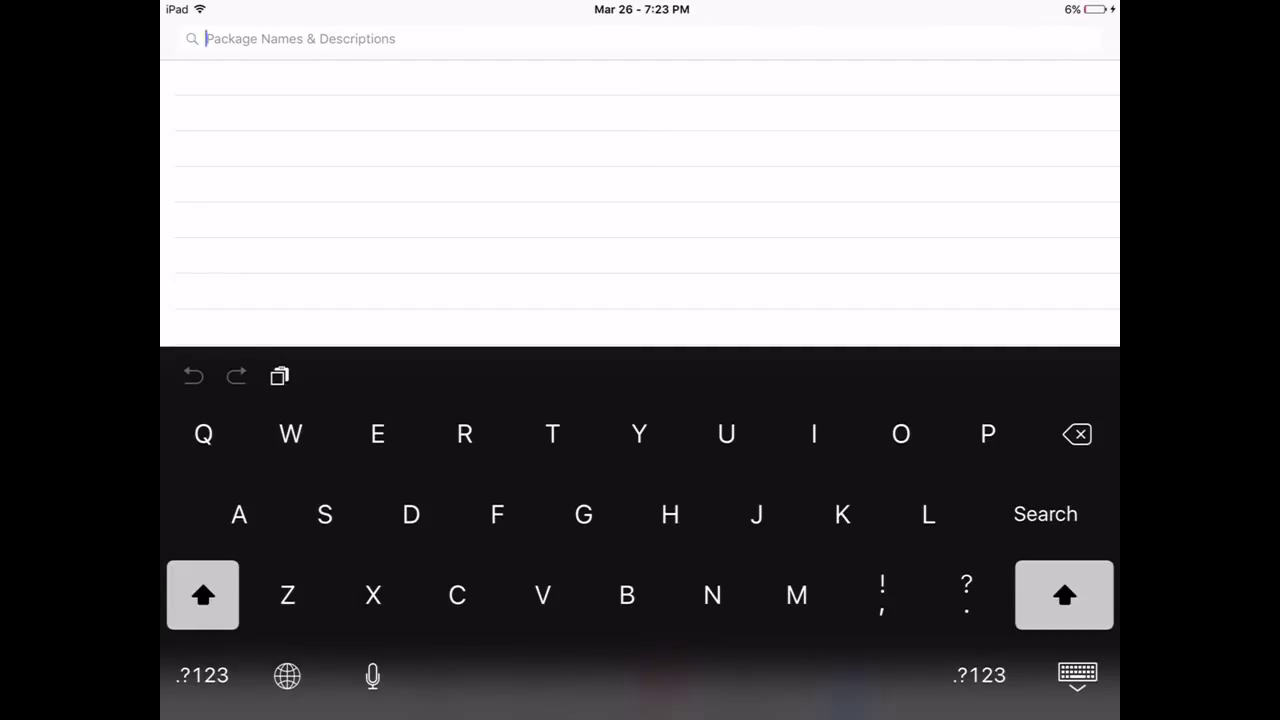
type("Lov")
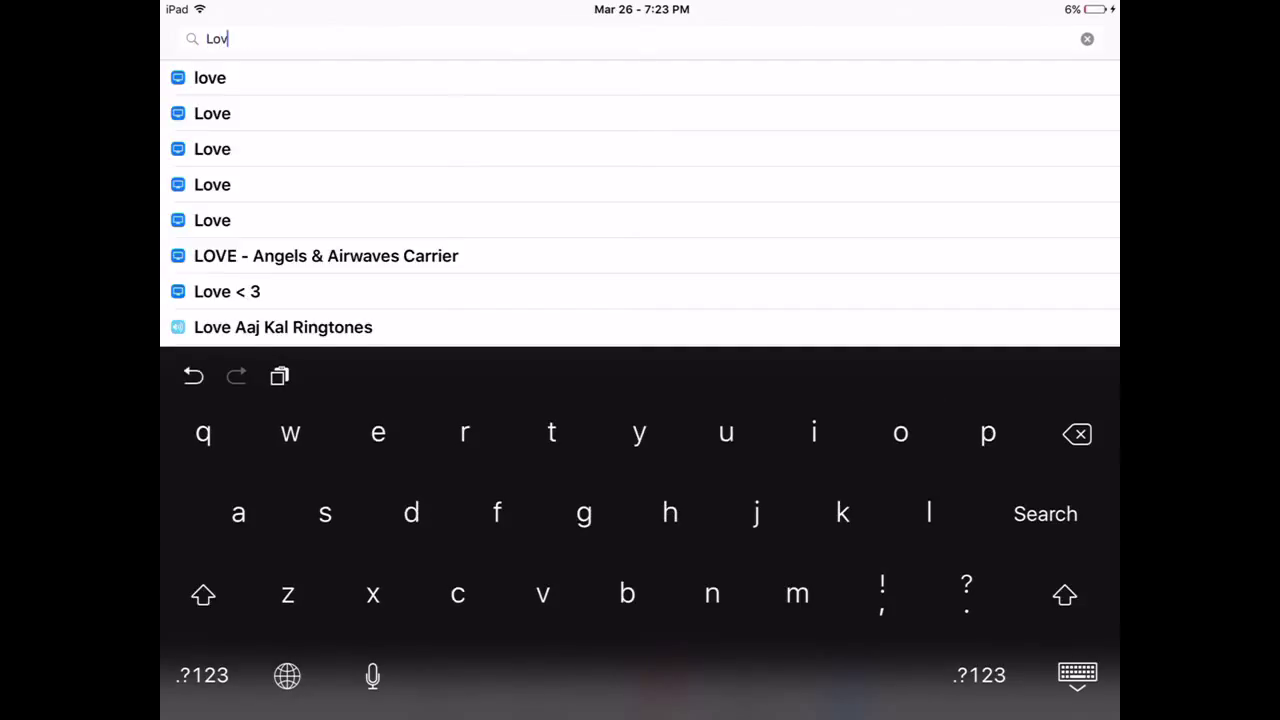
key("BackSpace")
type("cla")
key("BackSpace")
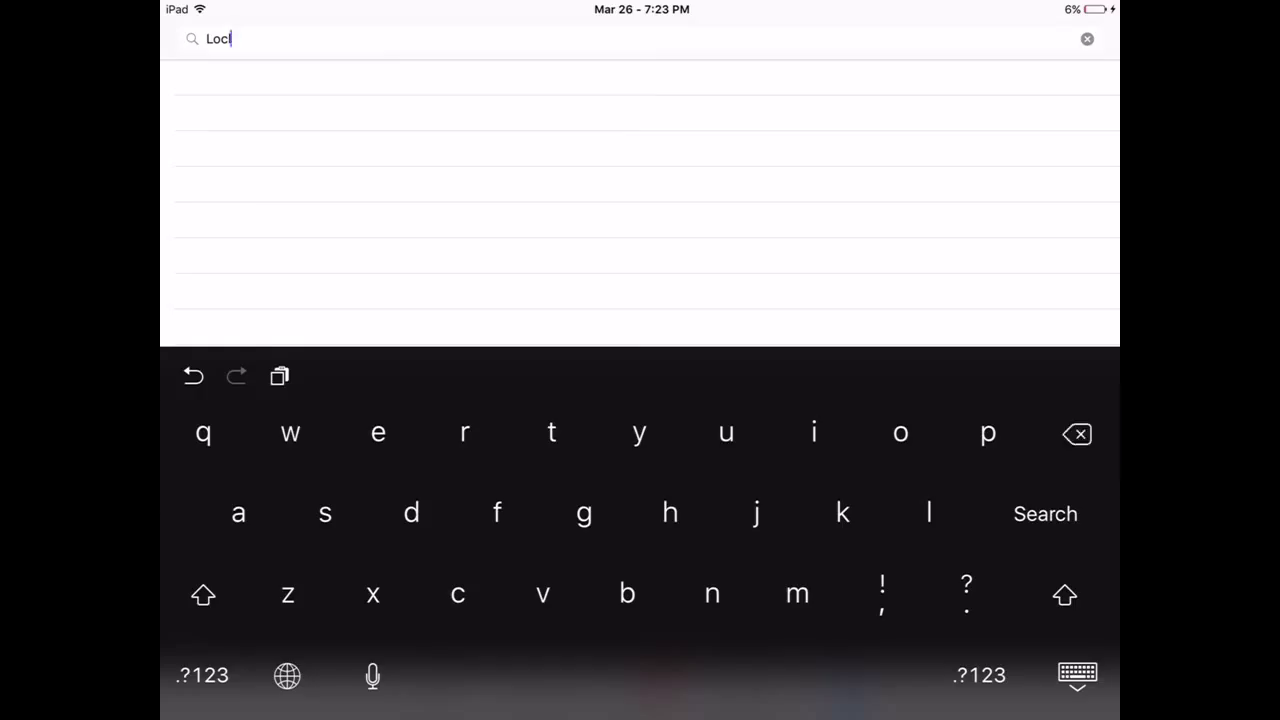
key("BackSpace")
key("BackSpace")
type("c")
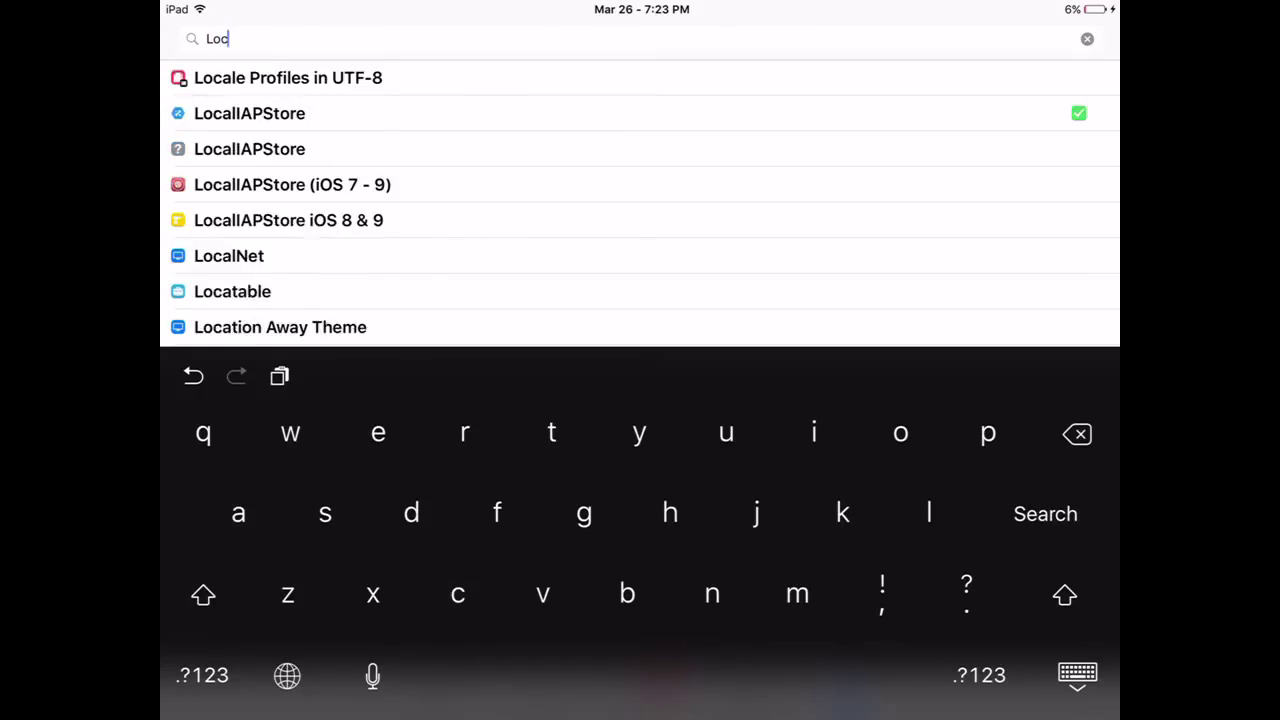
type("all")
key("BackSpace")
type("i")
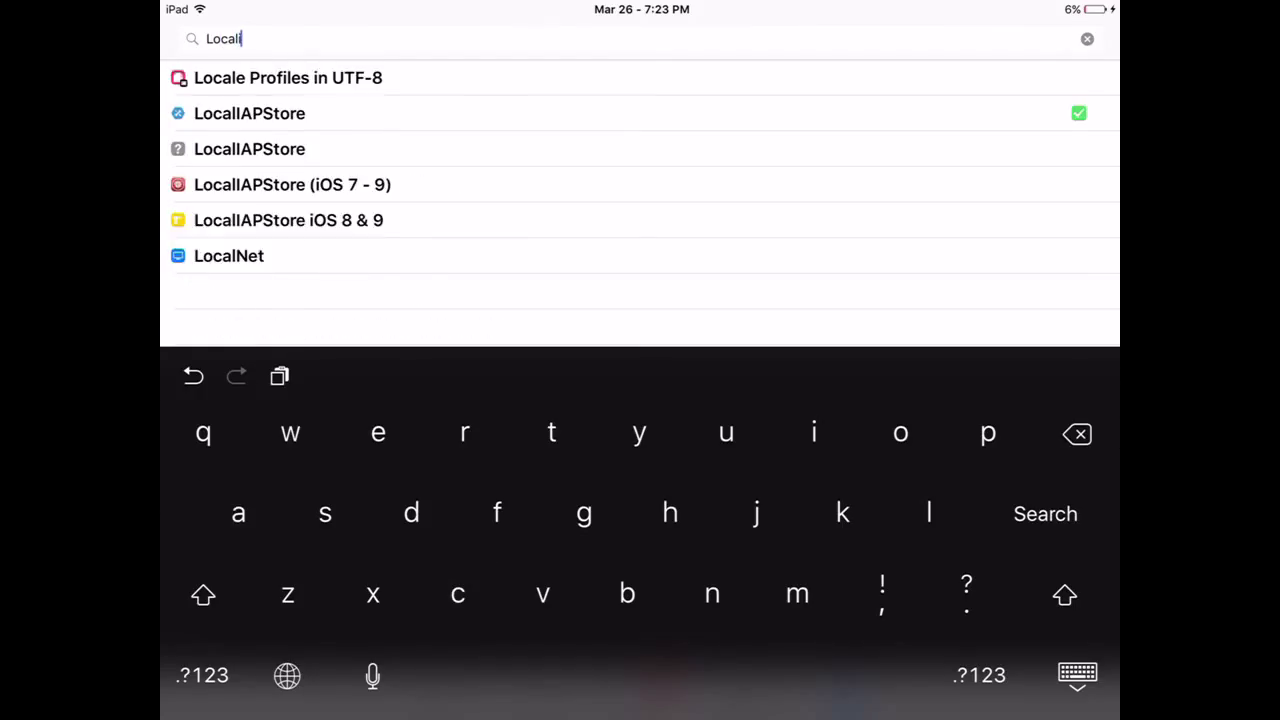
type("AP")
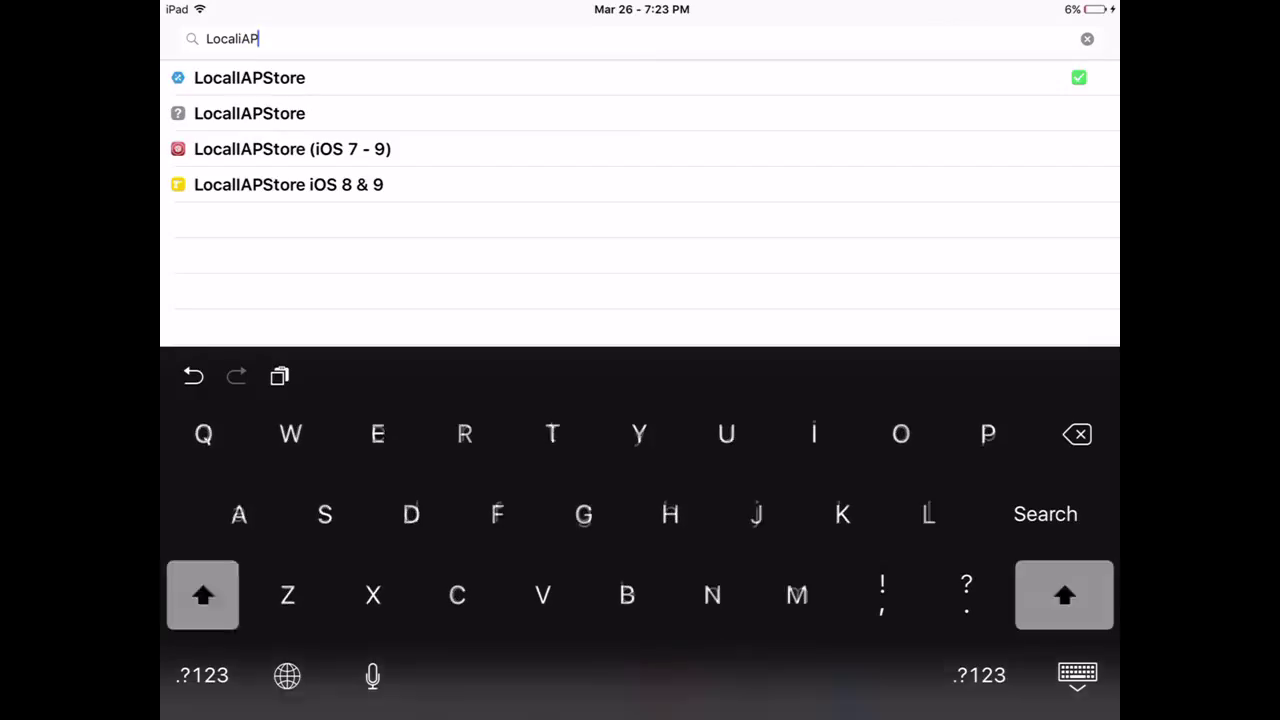
type("Store")
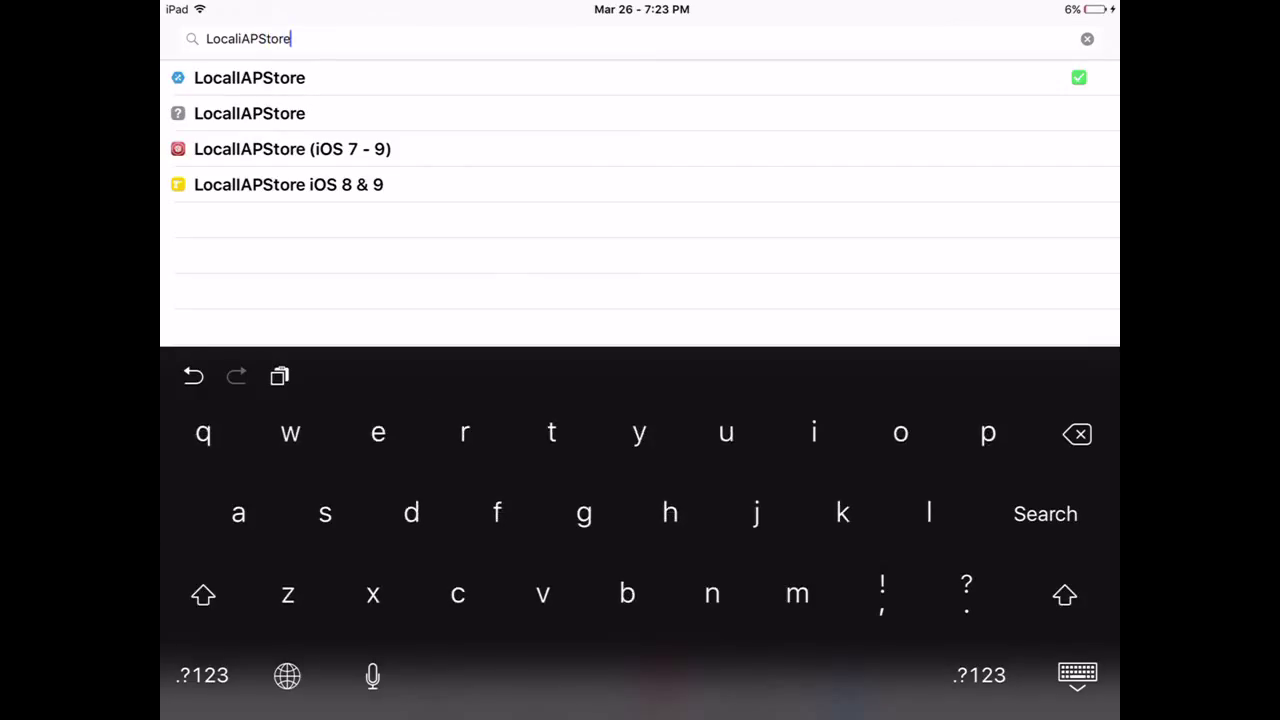
left_click(1064, 595)
left_click(1077, 675)
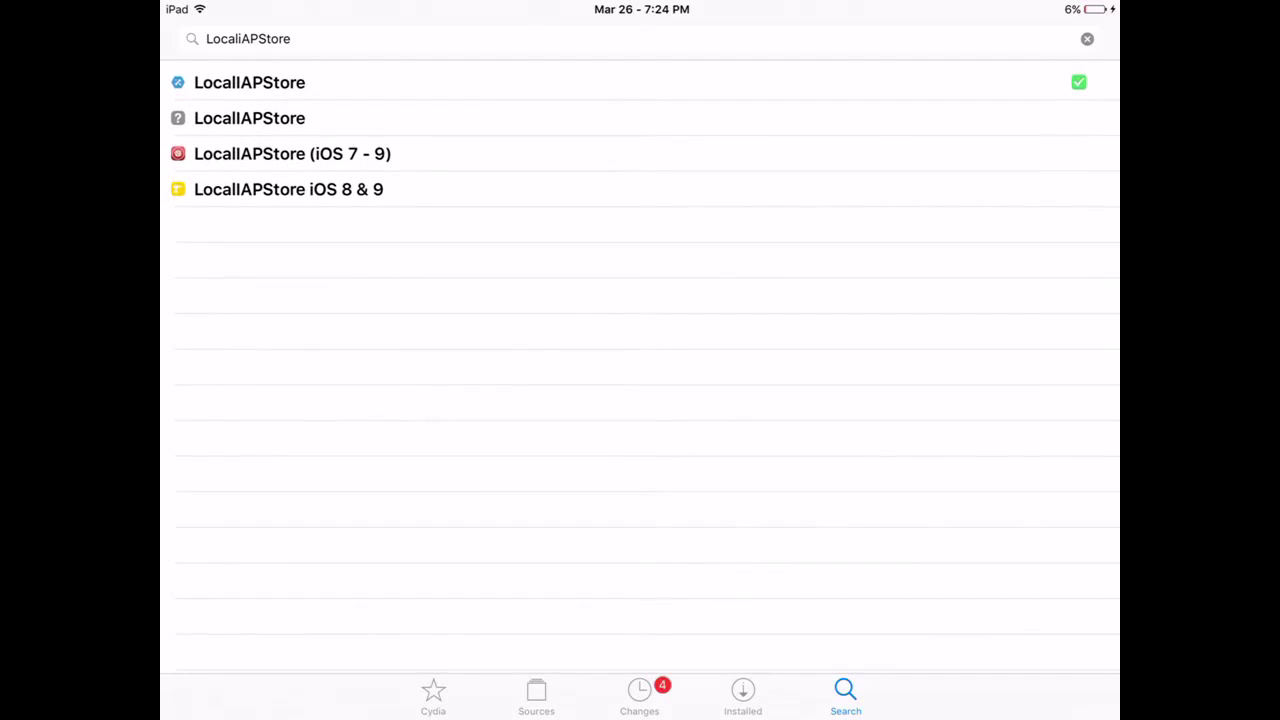
left_click(292, 148)
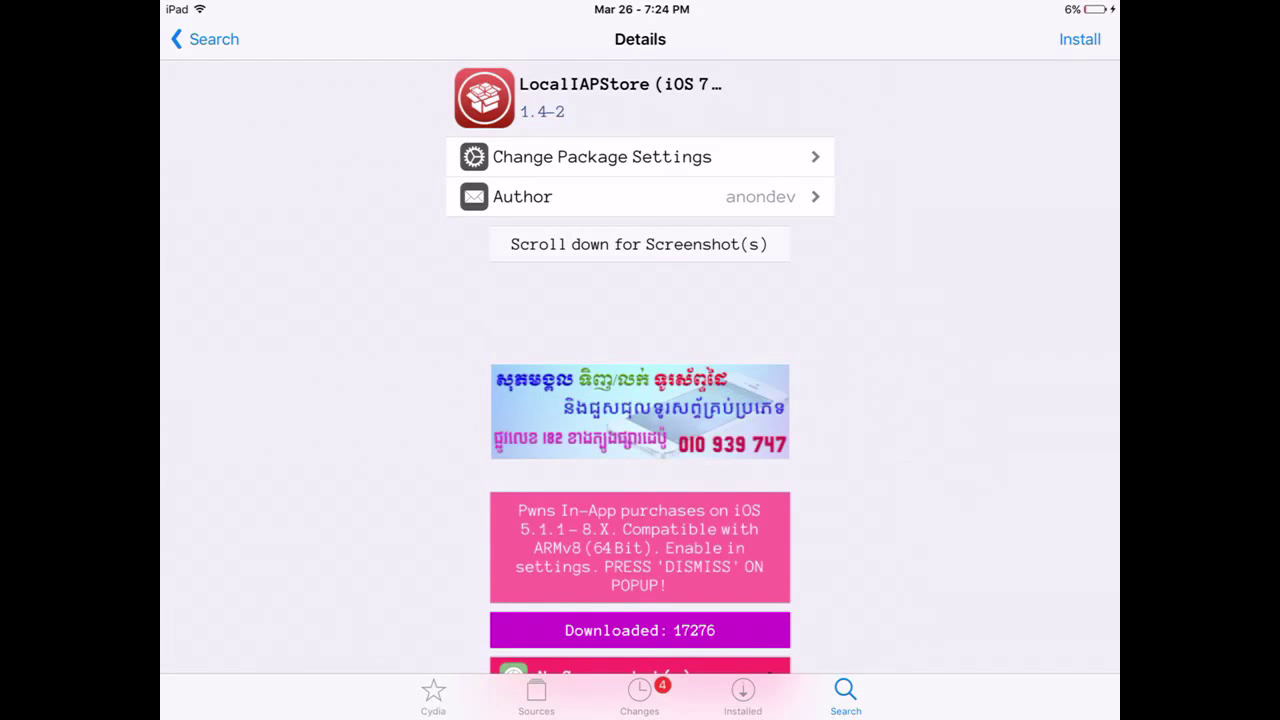
- Return to the LocalIAPStore search results, hide the keyboard and leave Cydia for the home screen
left_click(205, 38)
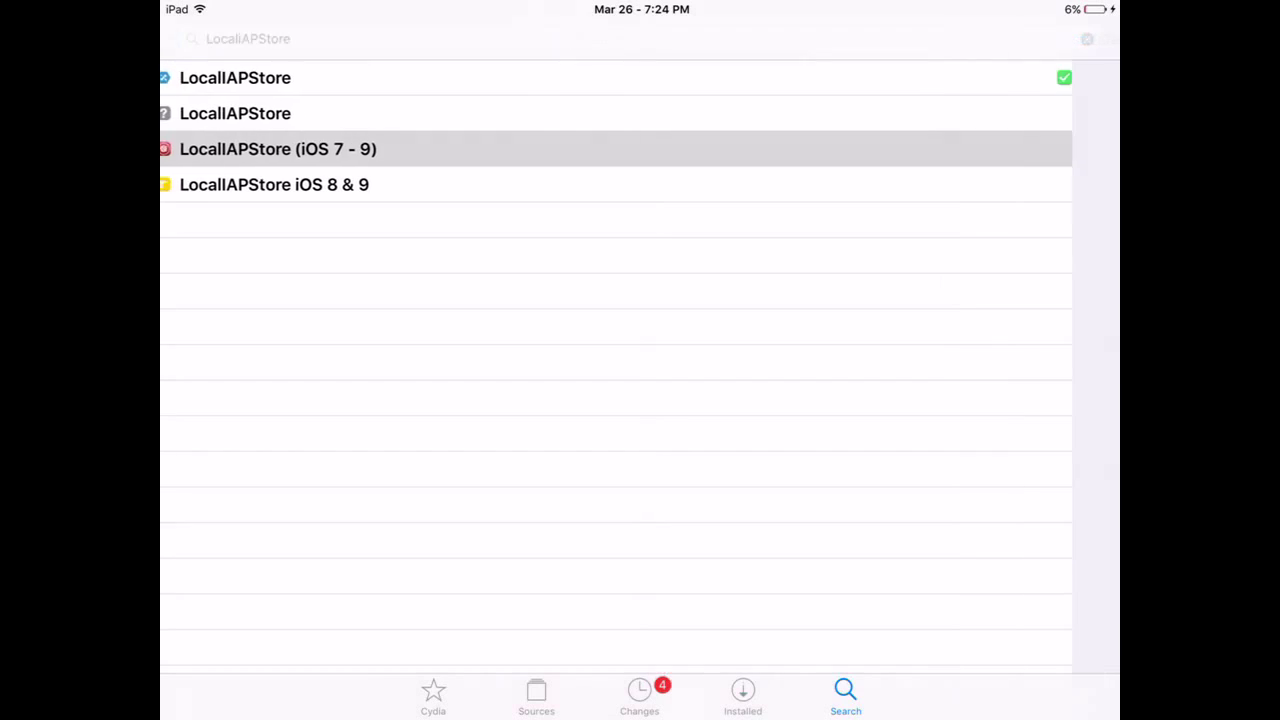
left_click(640, 38)
left_click(250, 77)
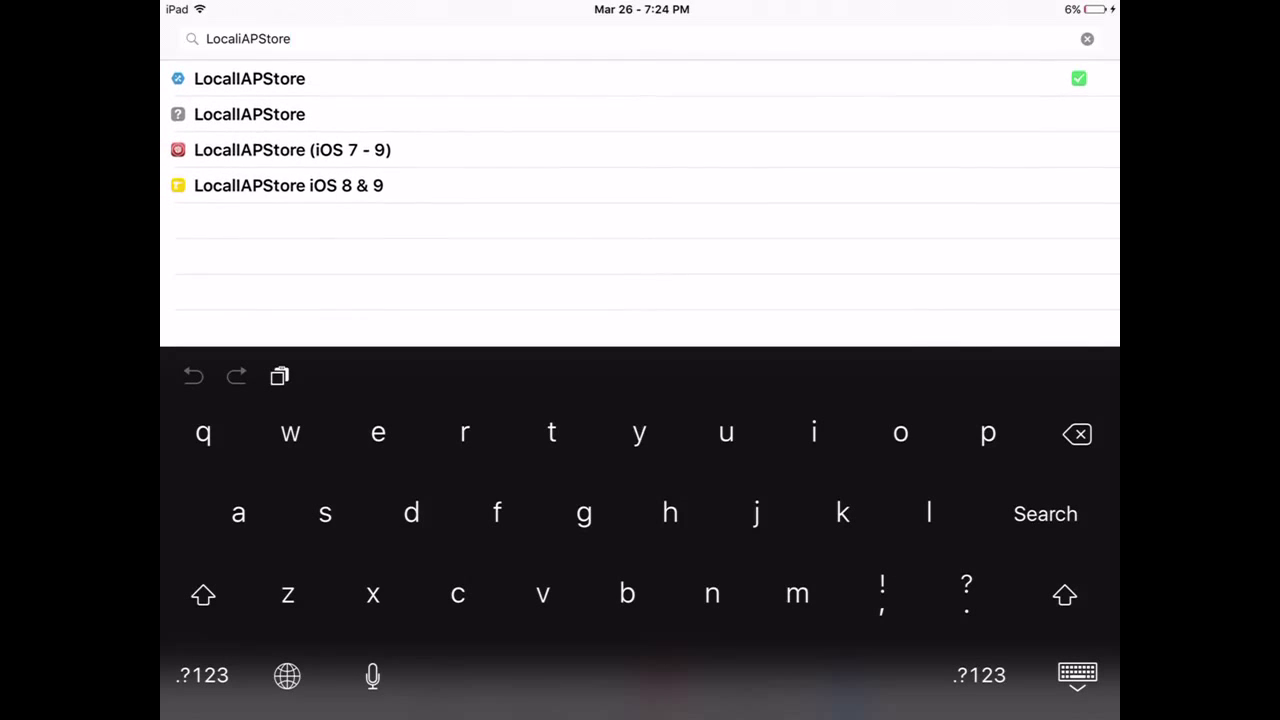
left_click(1078, 675)
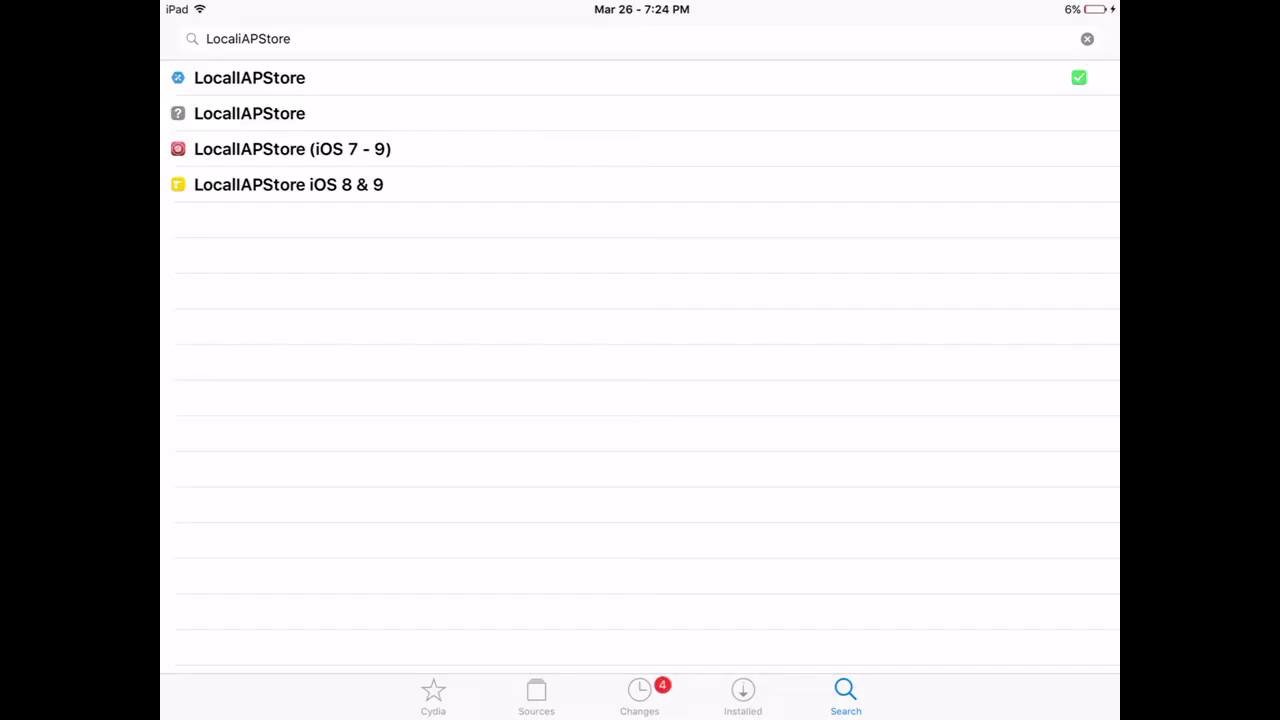
key("super")
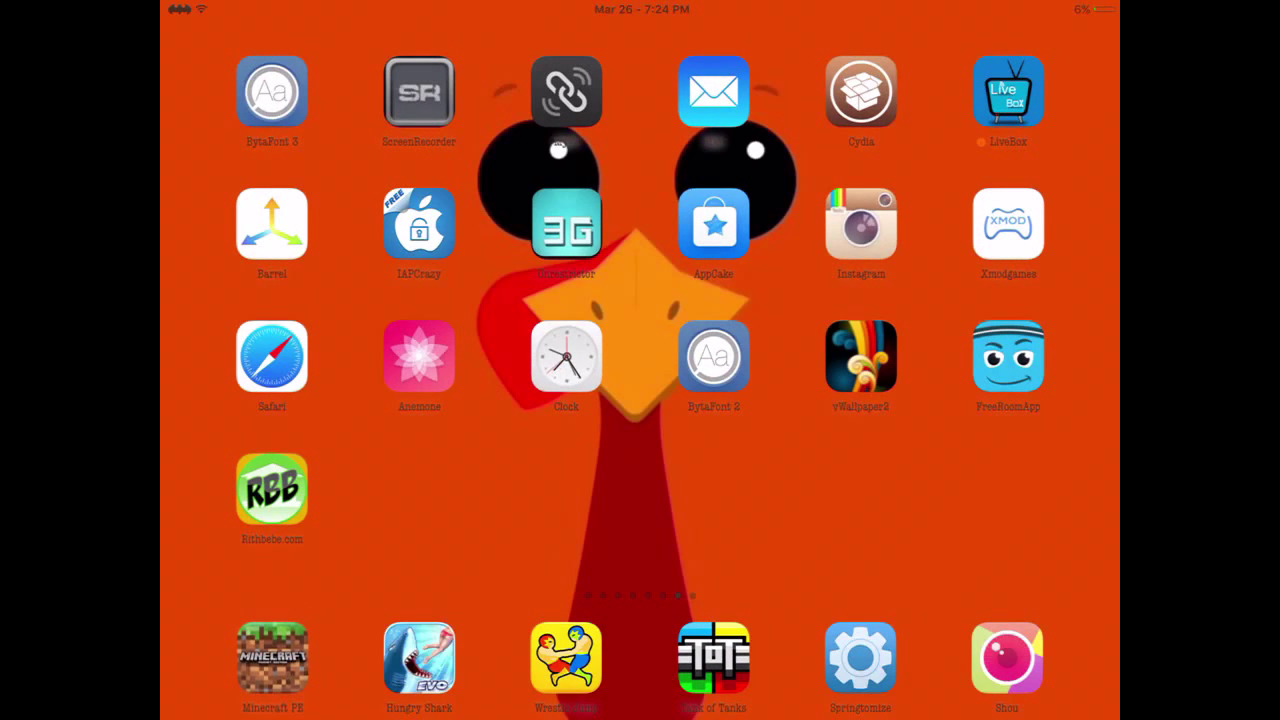
- Swipe to the games page of the Home Screen and launch Disco Zoo
left_click_drag(900, 480, 400, 480)
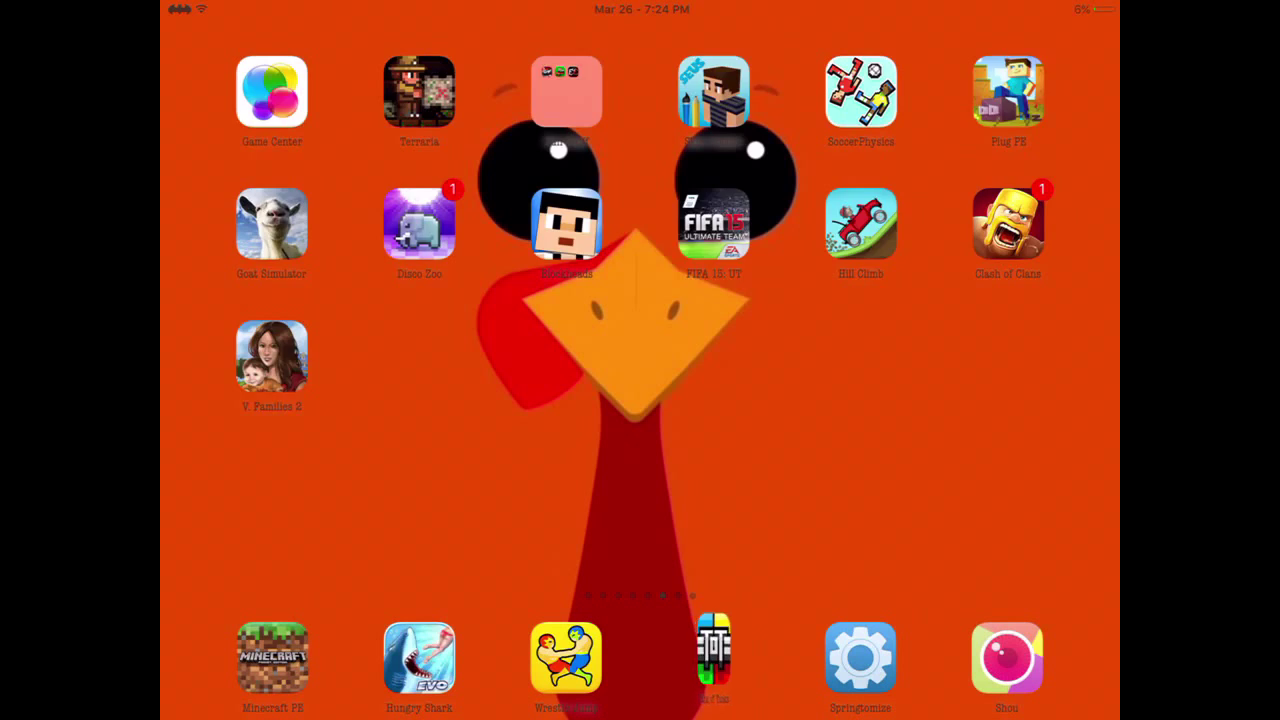
left_click(419, 224)
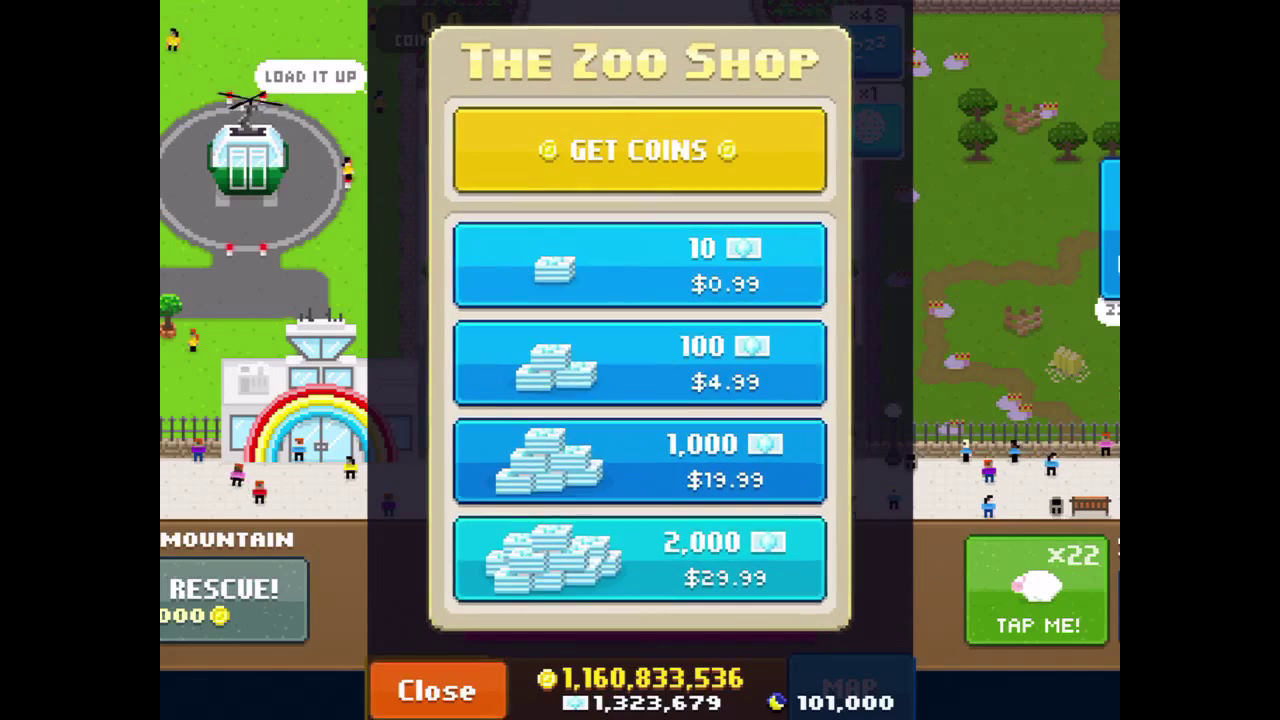
- Close the Zoo Shop and pan through the sheep, pigs, rabbits, horses and cows pens
left_click(441, 682)
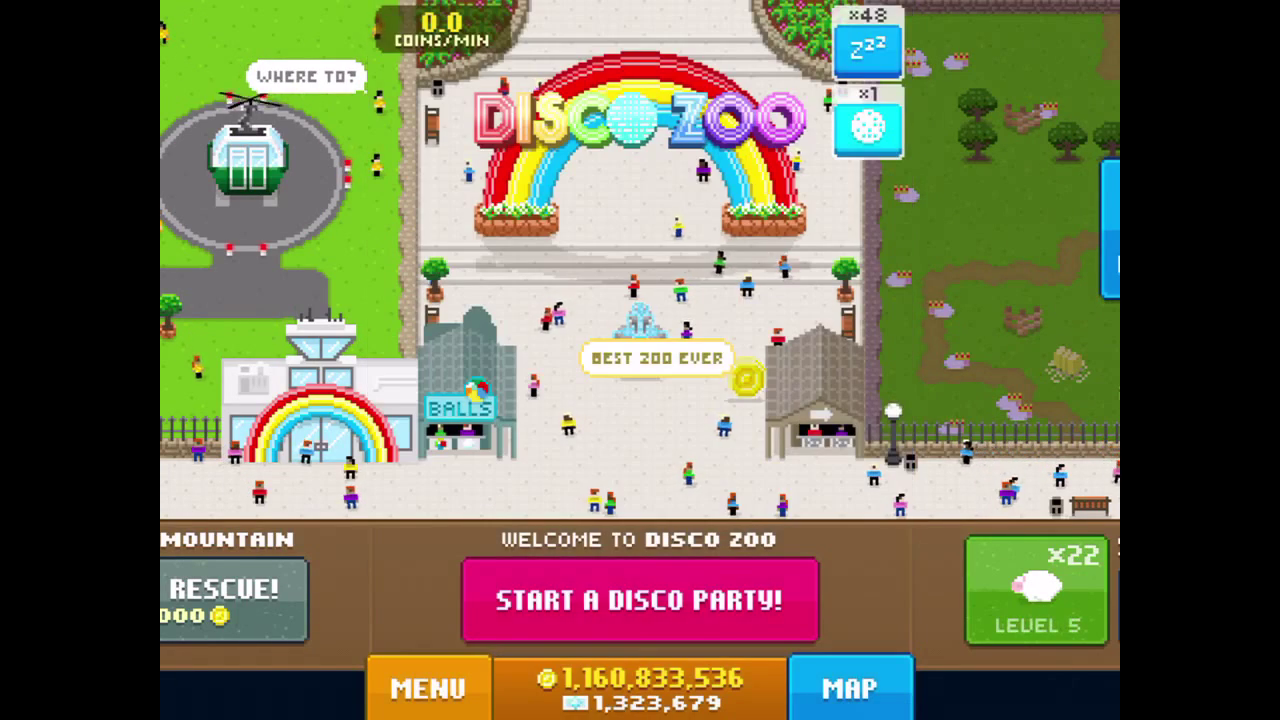
left_click_drag(900, 300, 400, 300)
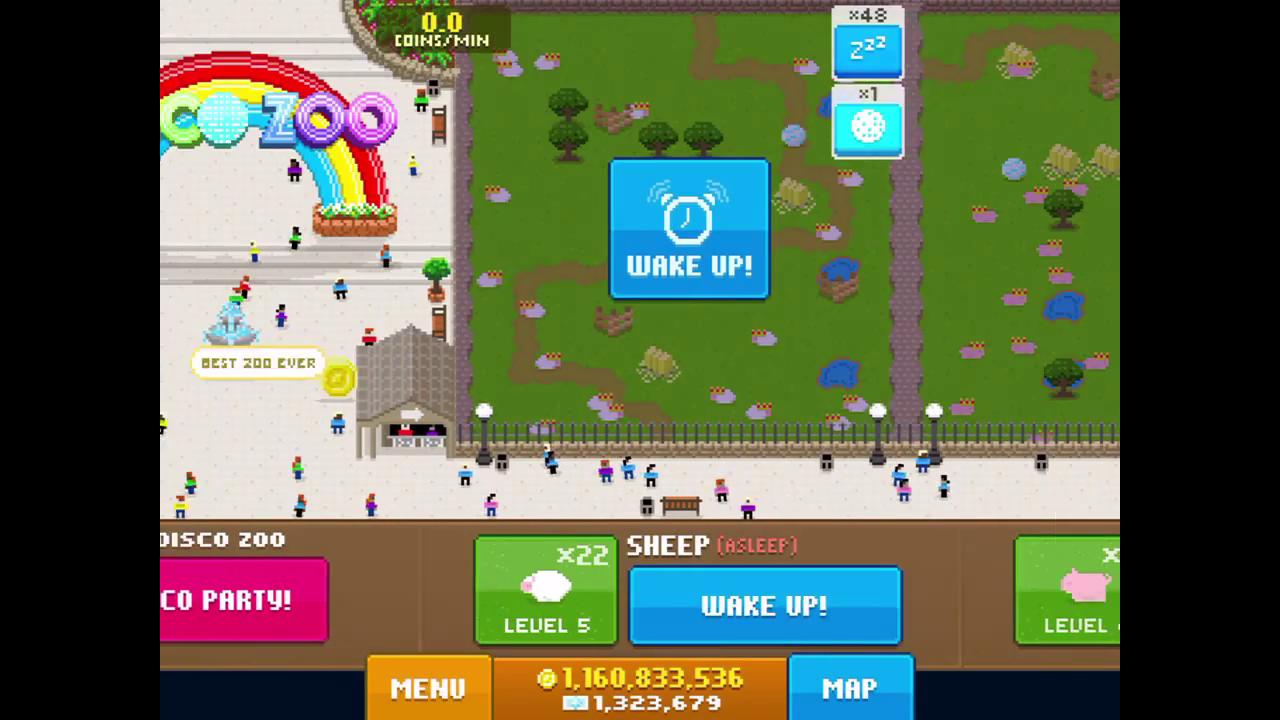
mouse_move(900, 300)
left_mouse_down()
mouse_move(450, 300)
mouse_move(900, 300)
left_mouse_up()
mouse_move(400, 300)
left_mouse_down()
mouse_move(900, 300)
mouse_move(450, 300)
left_mouse_up()
mouse_move(900, 300)
left_mouse_down()
mouse_move(450, 300)
mouse_move(500, 300)
left_mouse_up()
mouse_move(700, 300)
left_mouse_down()
mouse_move(500, 300)
mouse_move(900, 300)
mouse_move(400, 300)
mouse_move(550, 300)
left_mouse_up()
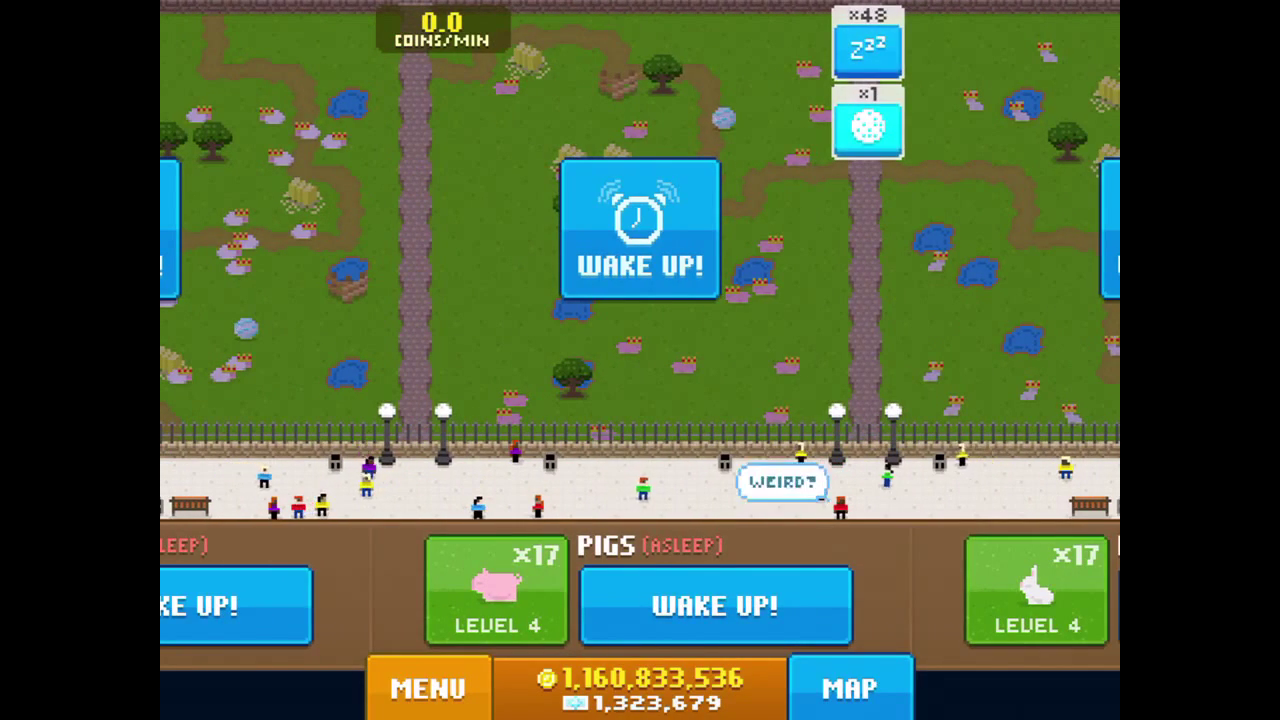
left_click_drag(900, 300, 450, 300)
left_click_drag(900, 300, 450, 300)
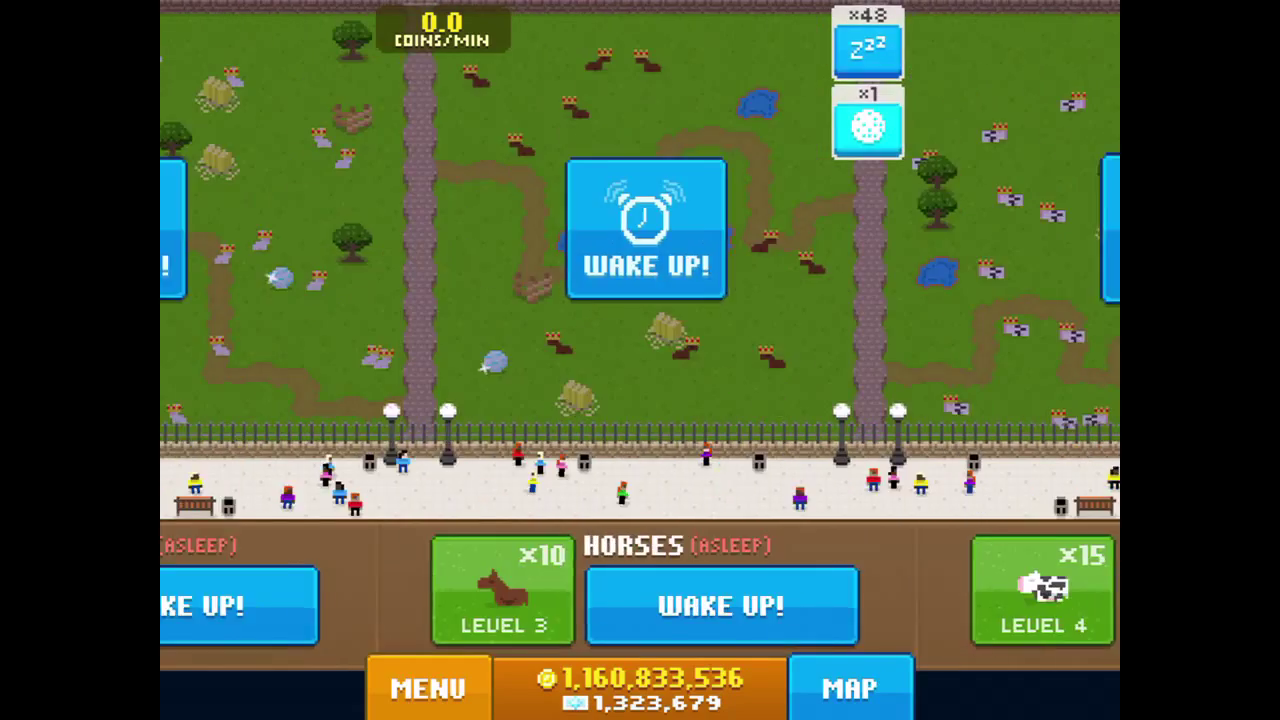
- Pan on to the unicorns and kangaroos, return to the entrance and view the Sheep Info card
mouse_move(900, 300)
left_mouse_down()
mouse_move(450, 300)
mouse_move(900, 300)
left_mouse_up()
left_click_drag(400, 300, 900, 300)
left_click_drag(500, 300, 650, 300)
left_click_drag(400, 300, 900, 300)
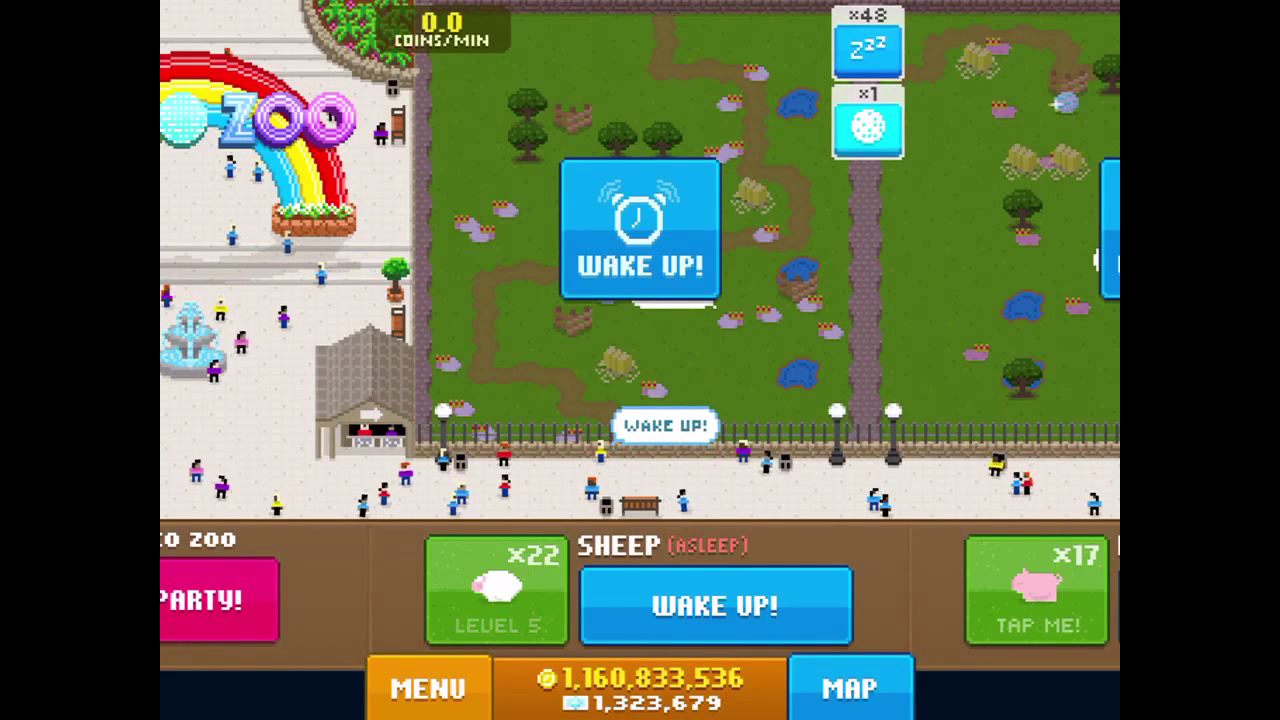
left_click_drag(400, 300, 880, 300)
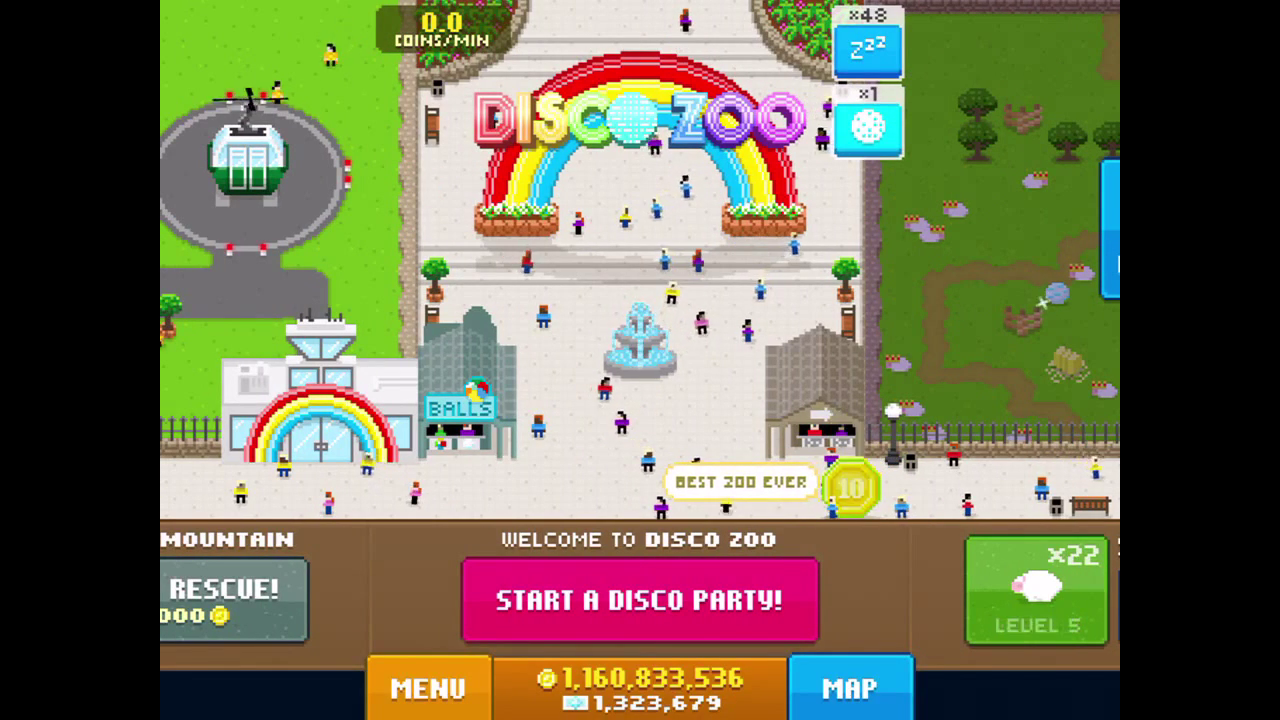
left_click_drag(600, 300, 670, 300)
left_click(1037, 590)
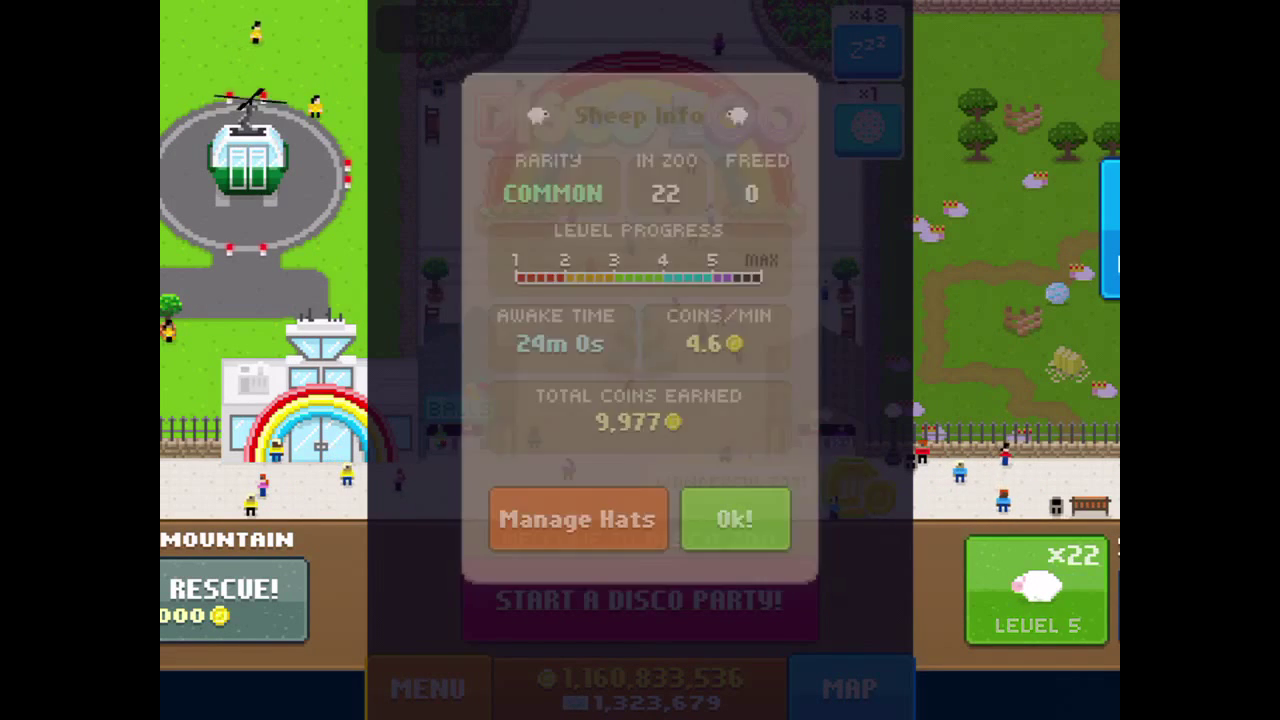
left_click(750, 547)
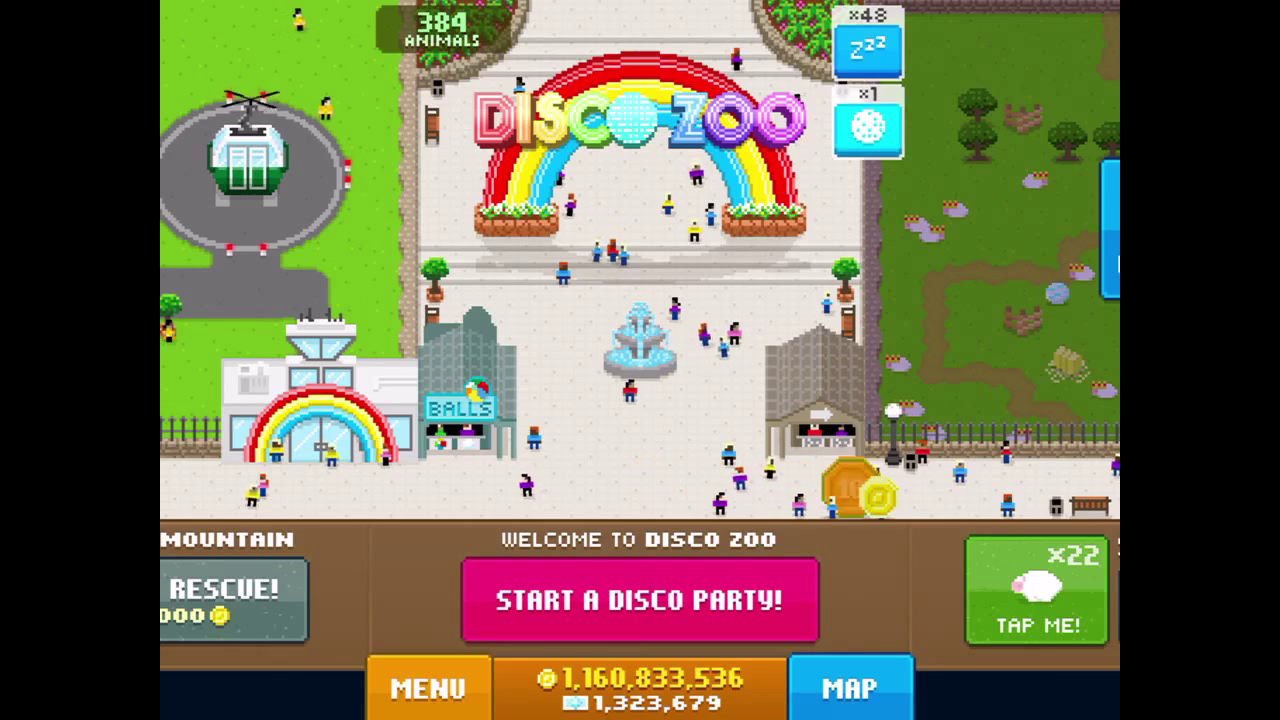